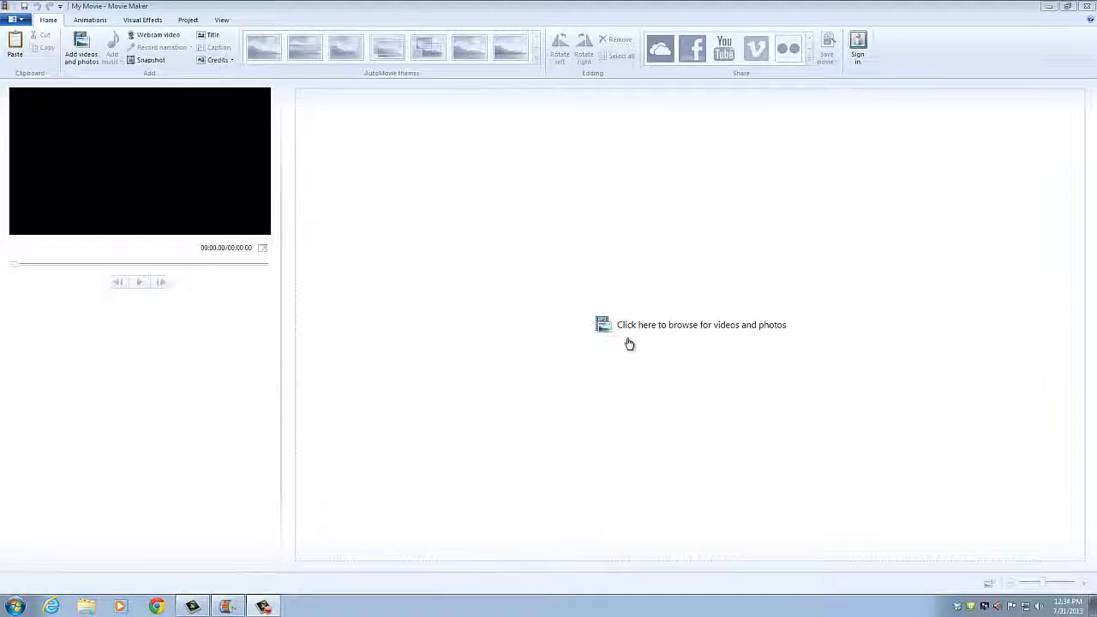
Step: Load the webcam recording 130731-084741.wmv from Documents into the project
click(667, 343)
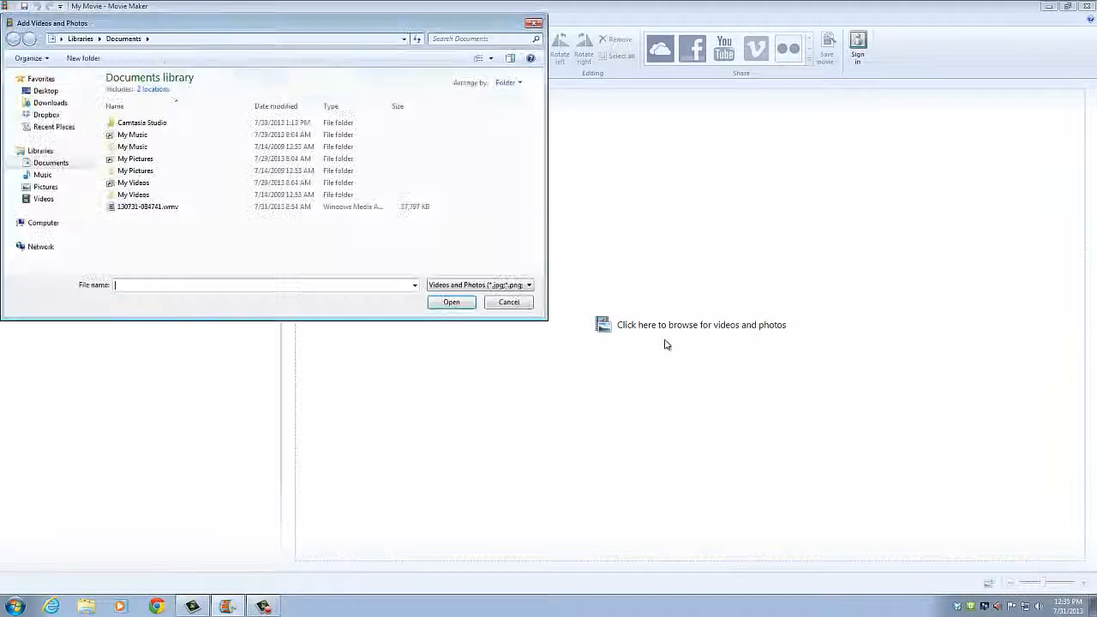
double_click(144, 208)
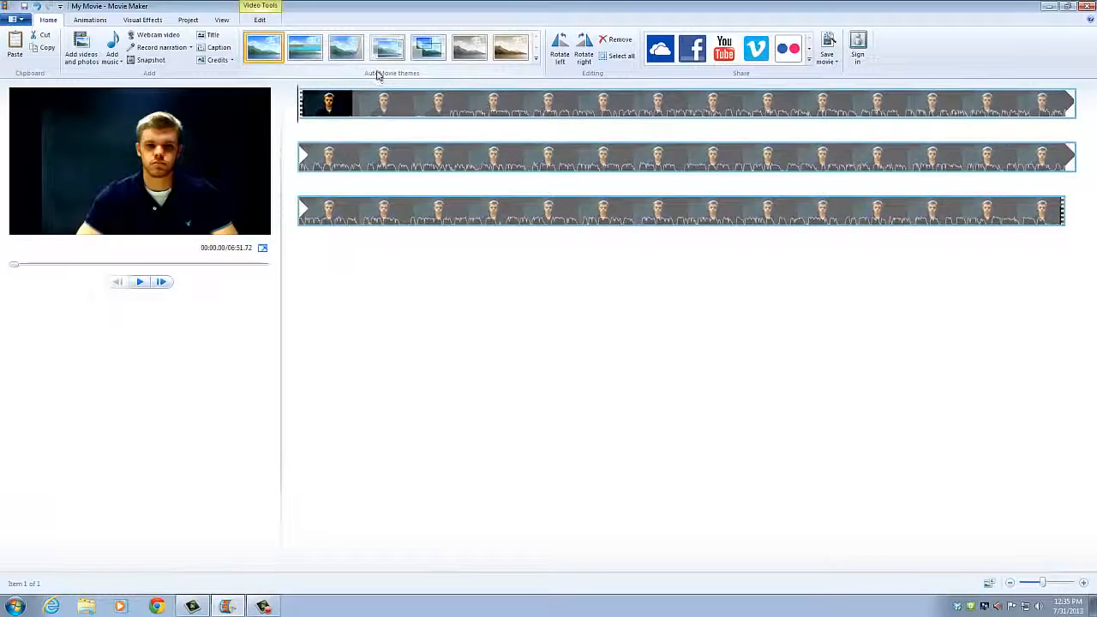
Step: Trim the webcam clip to run from 25.61s to 410.73s, 6:25.12 long
click(262, 20)
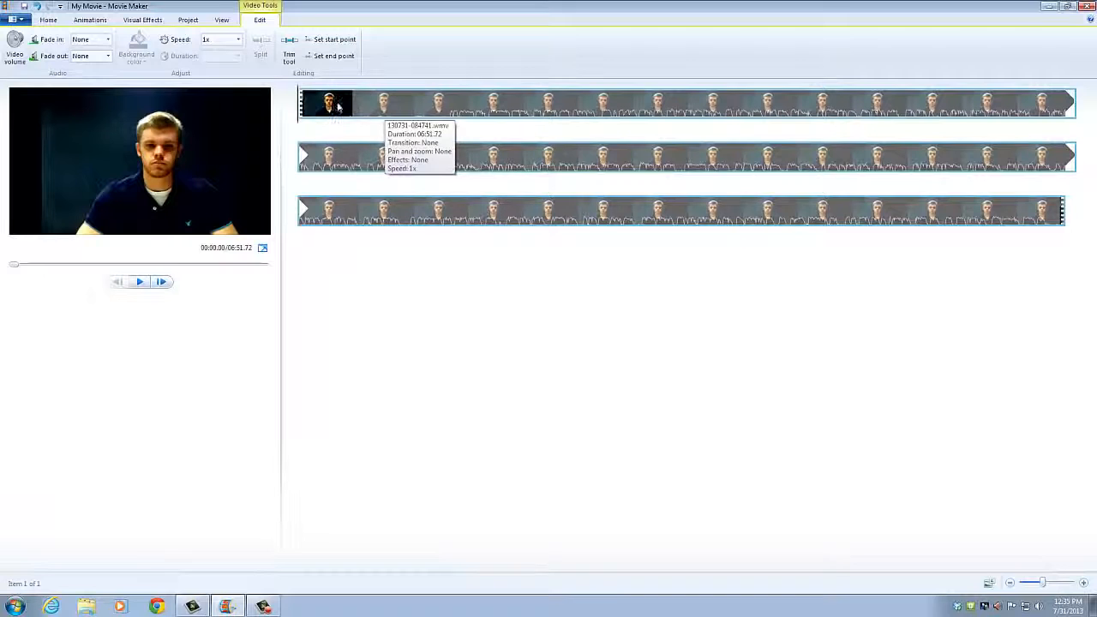
click(291, 59)
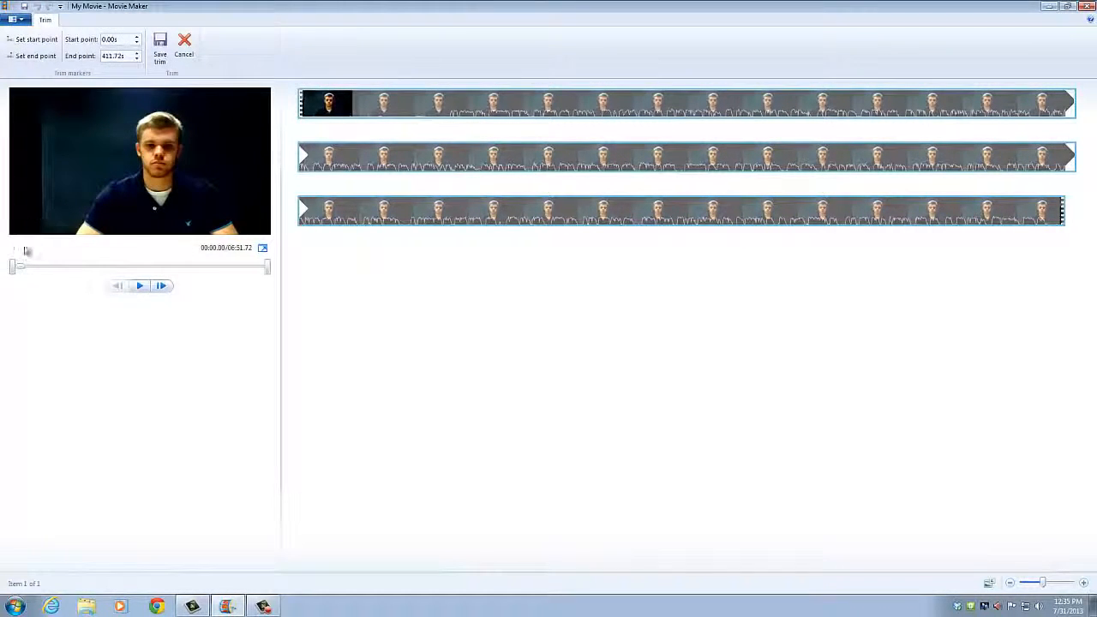
mouse_move(12, 271)
mouse_down()
mouse_move(52, 271)
mouse_move(29, 268)
mouse_up()
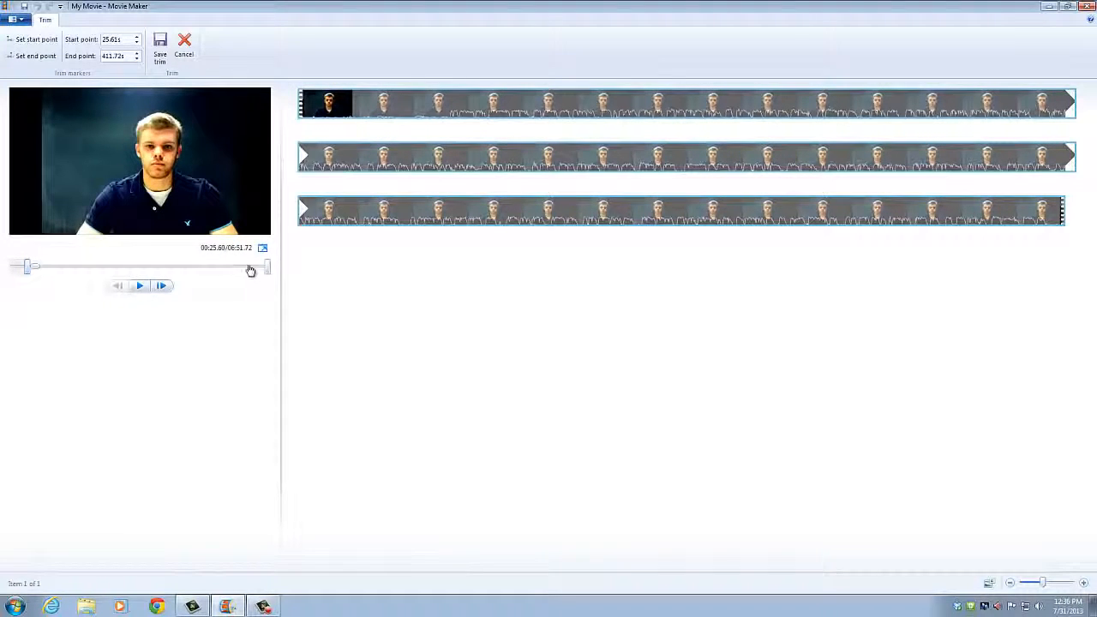
drag(268, 273, 270, 273)
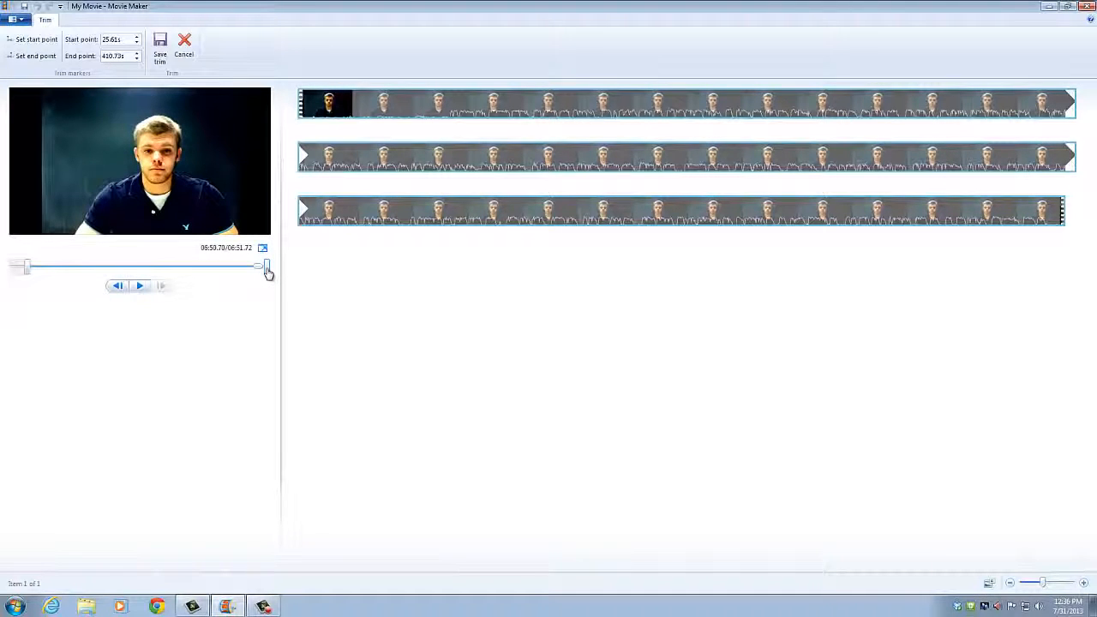
click(163, 52)
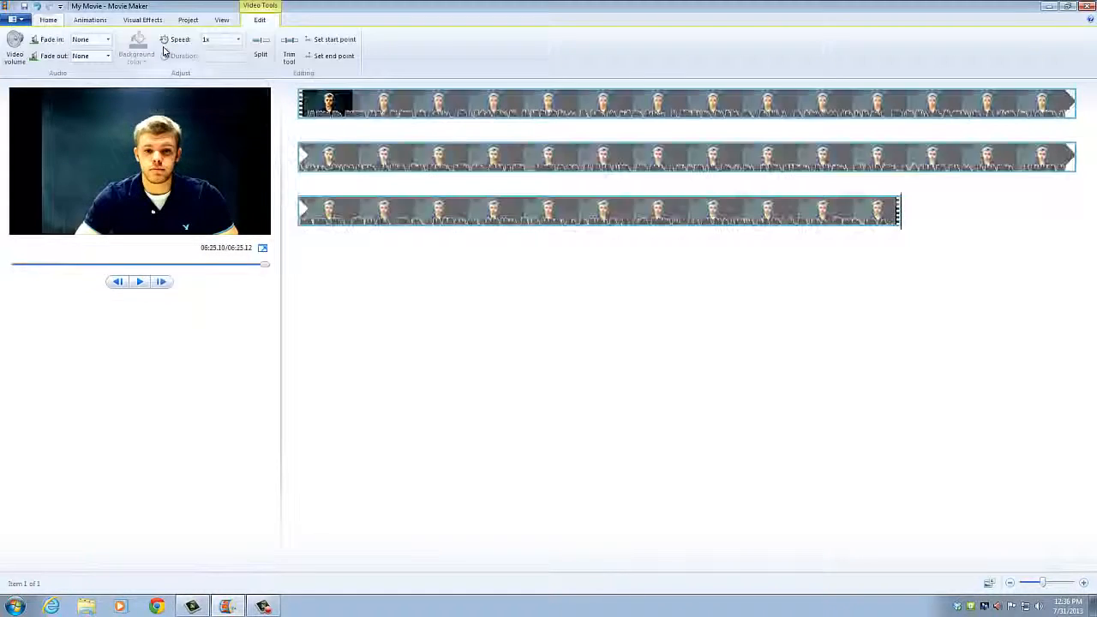
right_click(530, 105)
click(346, 122)
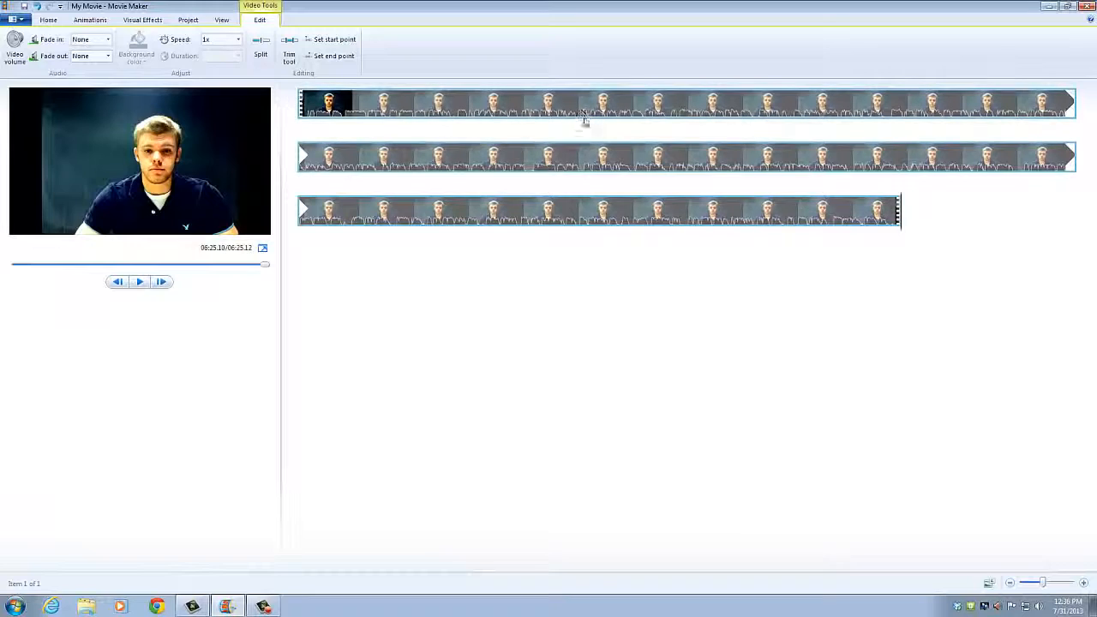
Step: Save the trimmed movie as My Movie.wmv in Windows Media Video format
click(21, 19)
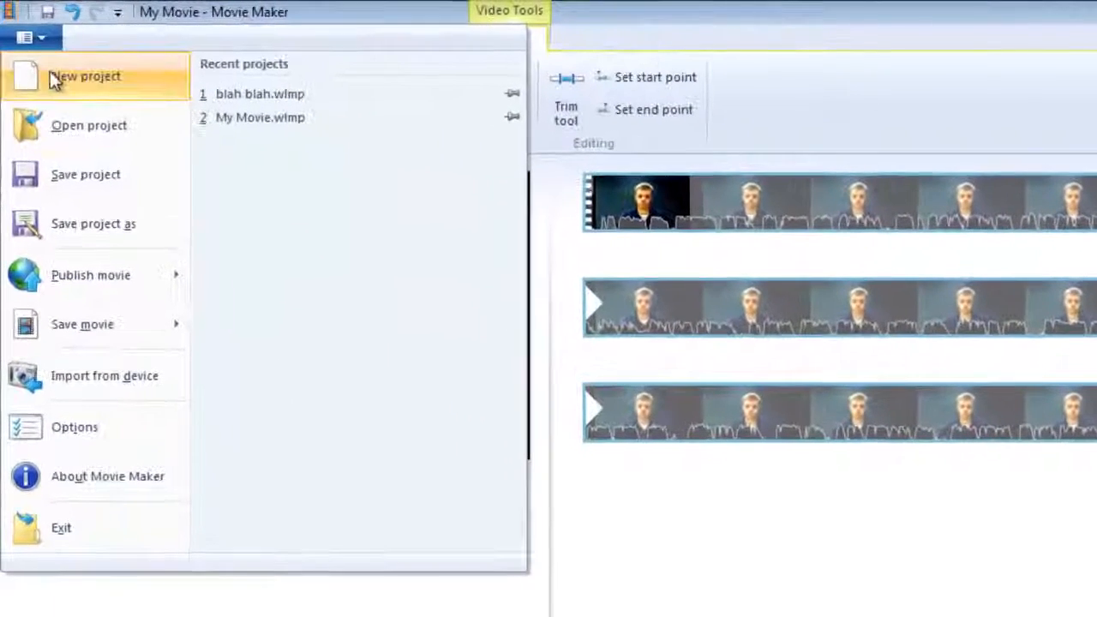
mouse_move(74, 266)
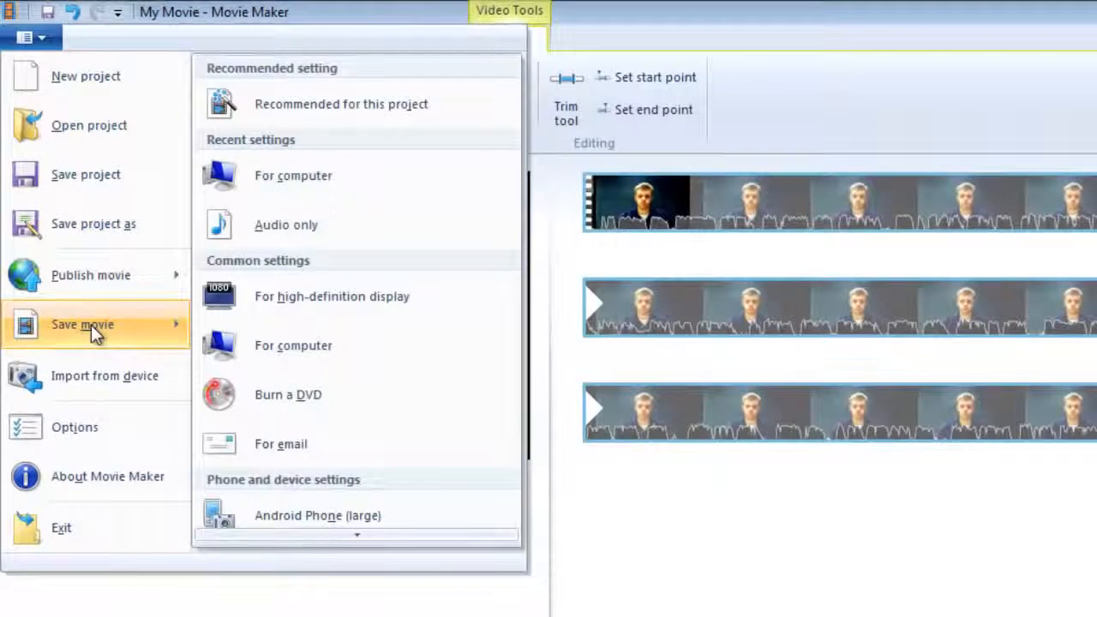
click(362, 179)
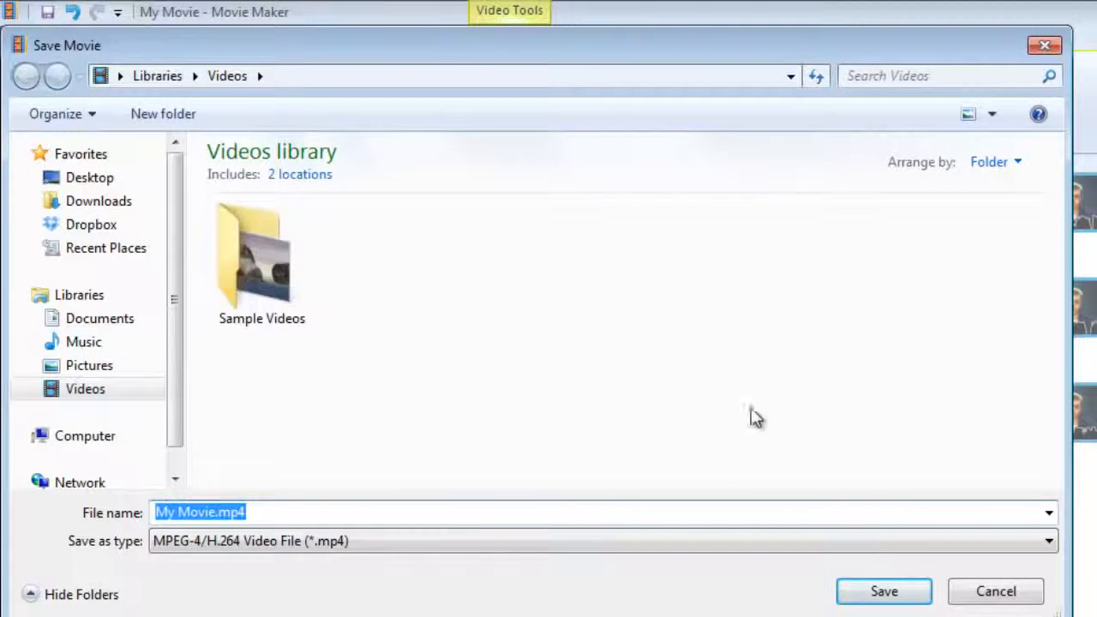
click(1048, 545)
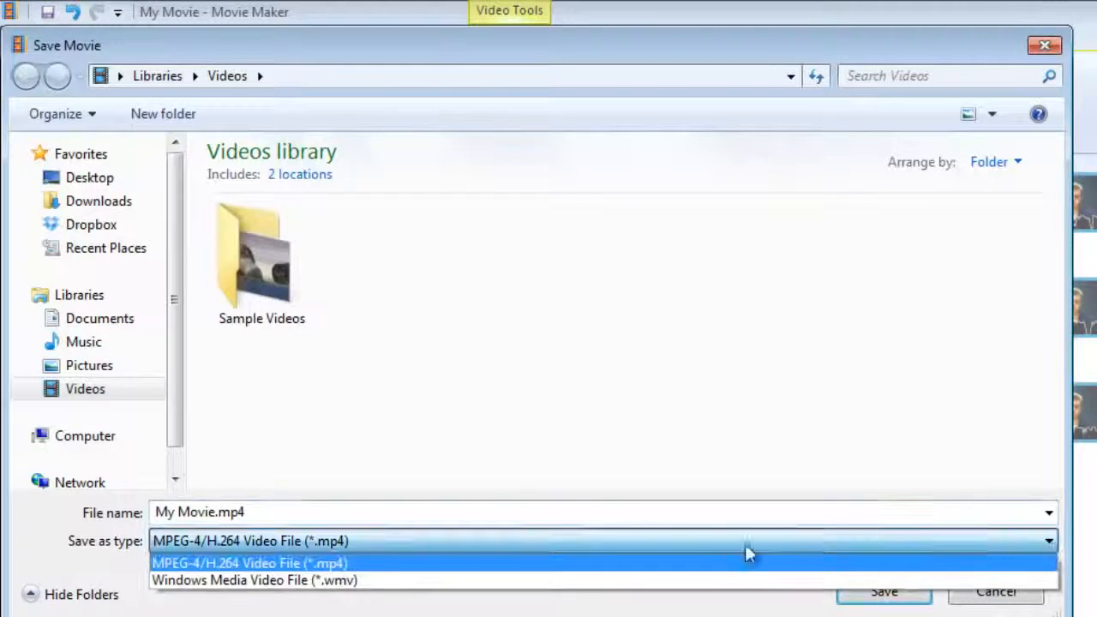
click(338, 581)
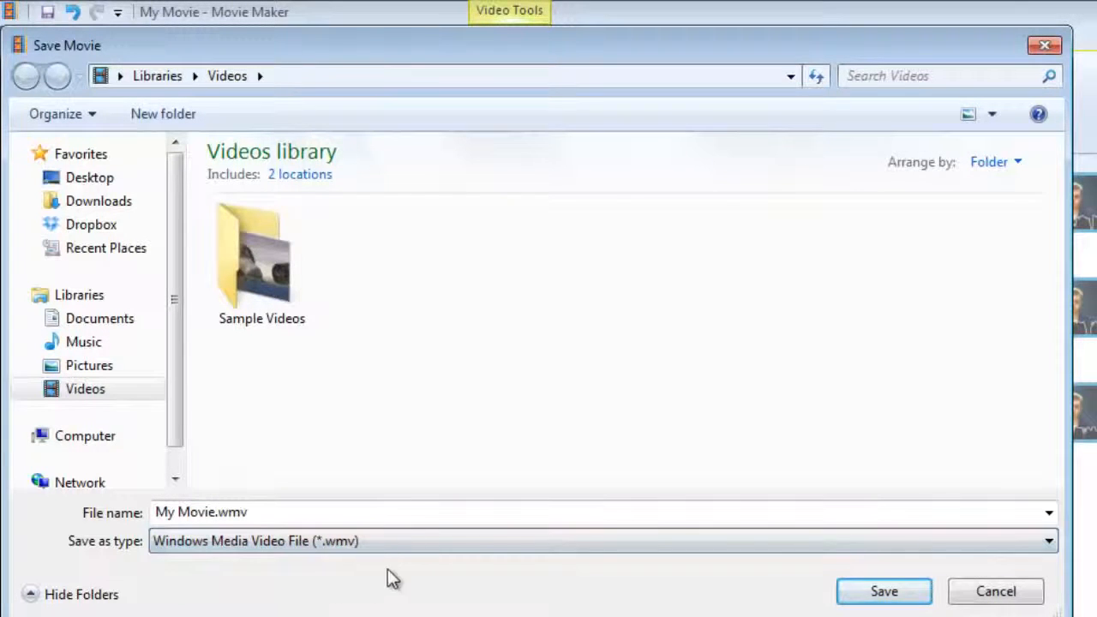
click(890, 598)
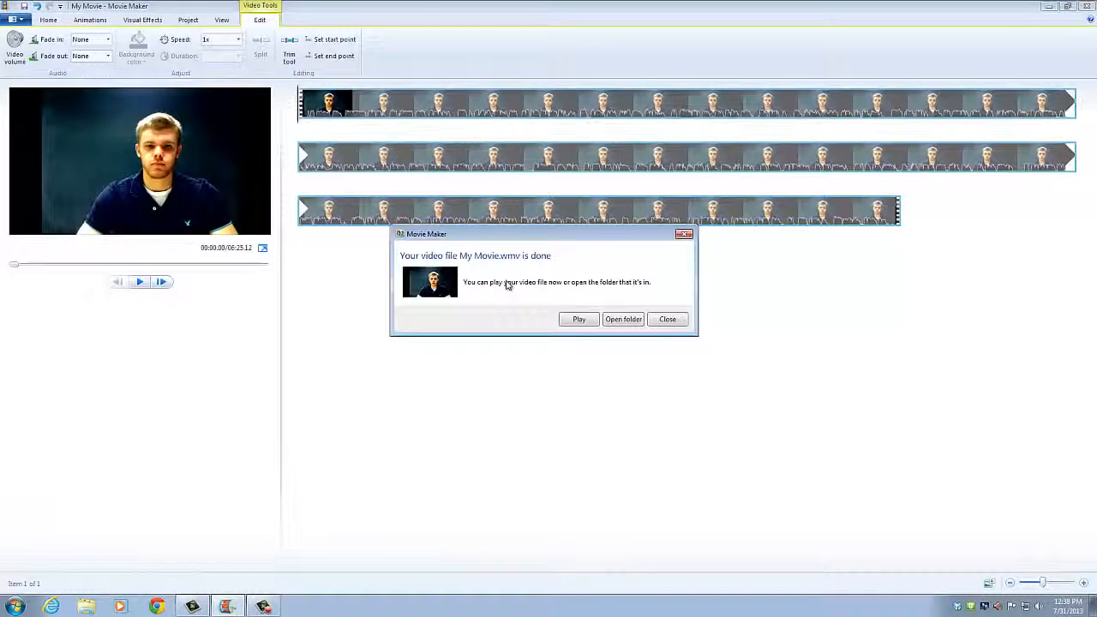
click(685, 235)
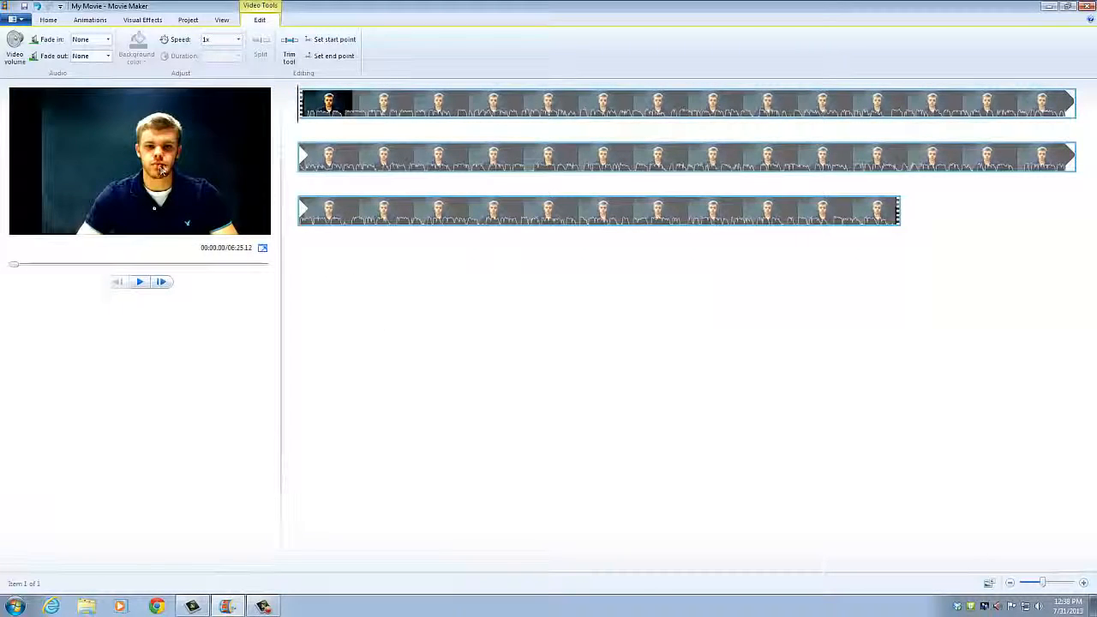
Step: Add My Movie.wmv, found via the Videos file filter, as the project's music track
click(48, 19)
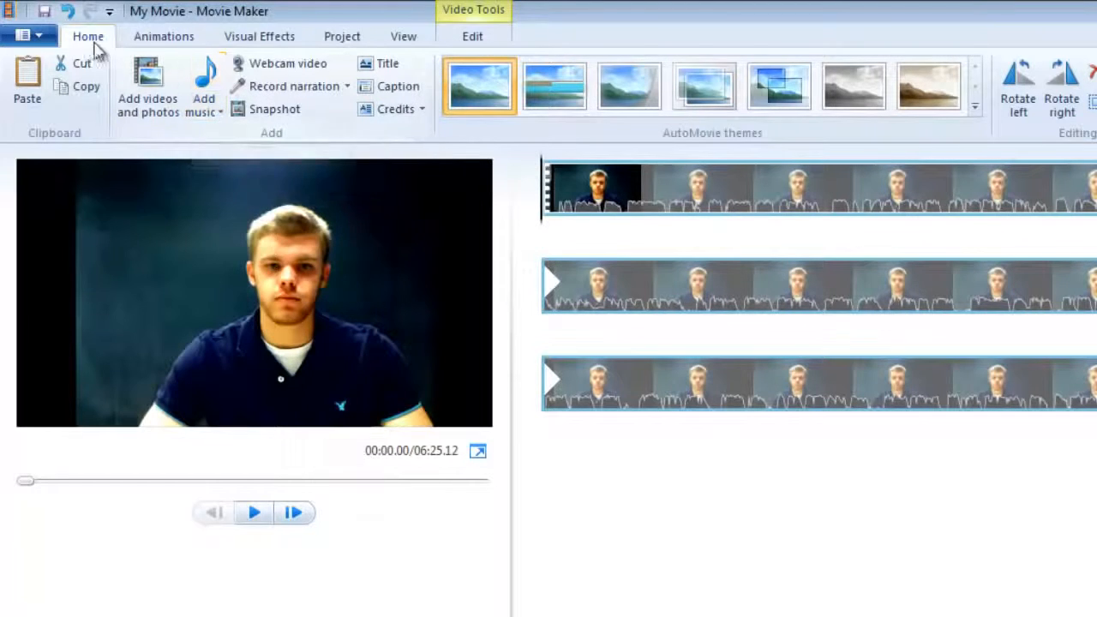
click(216, 111)
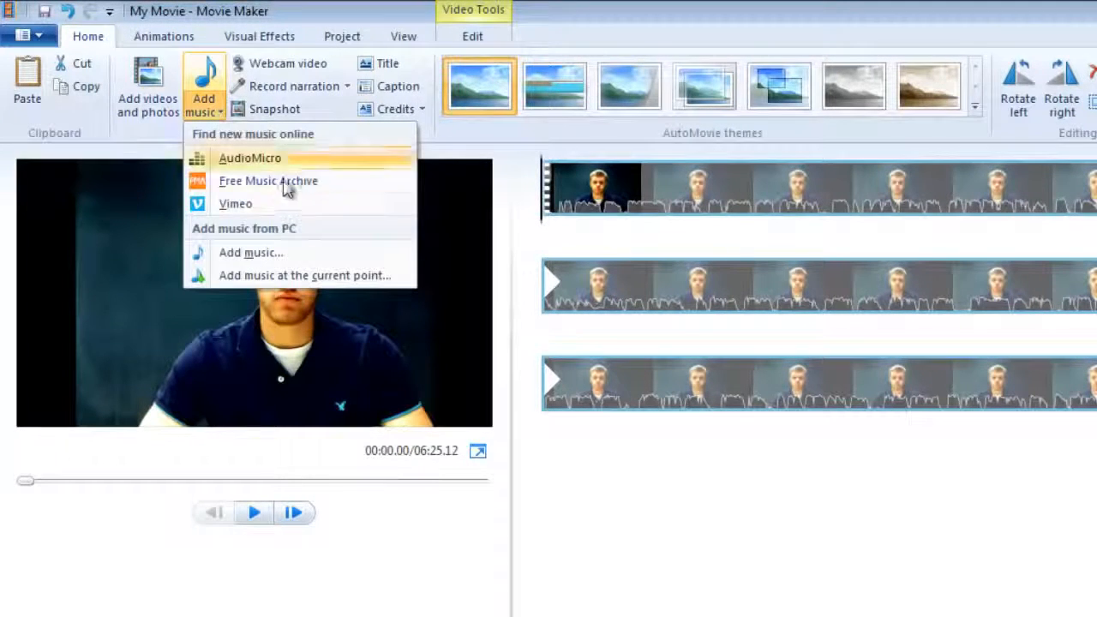
click(284, 256)
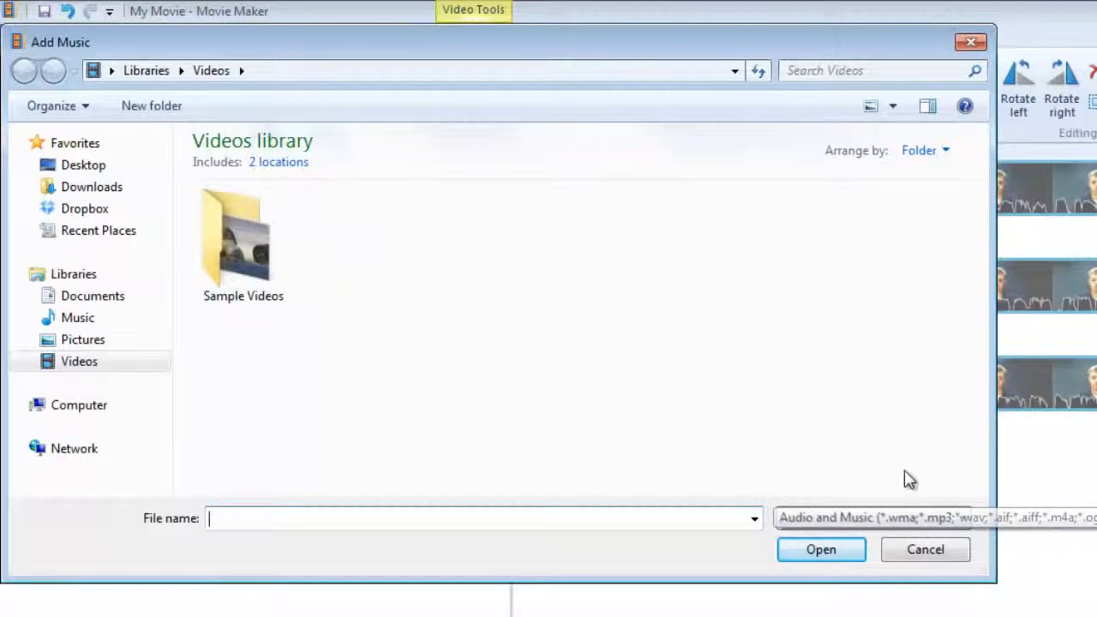
click(962, 518)
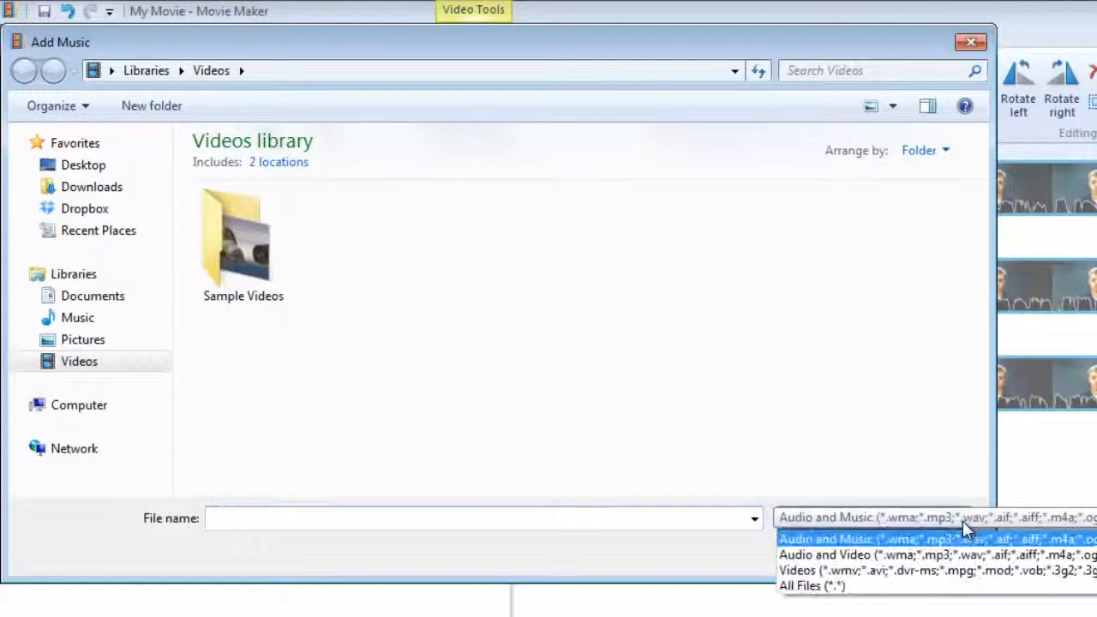
click(896, 573)
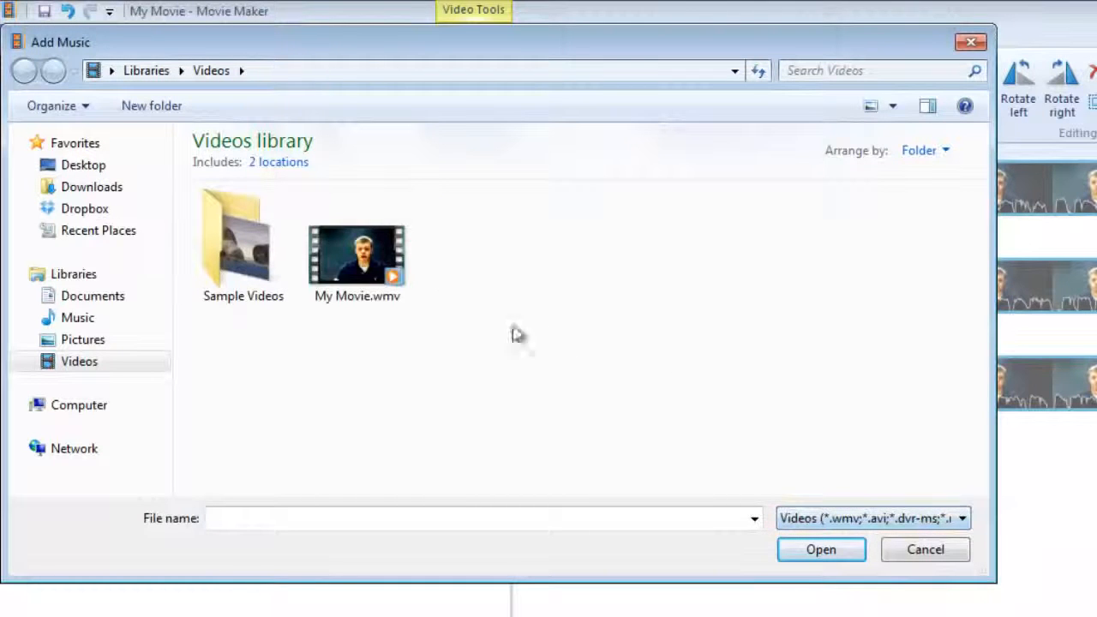
double_click(350, 259)
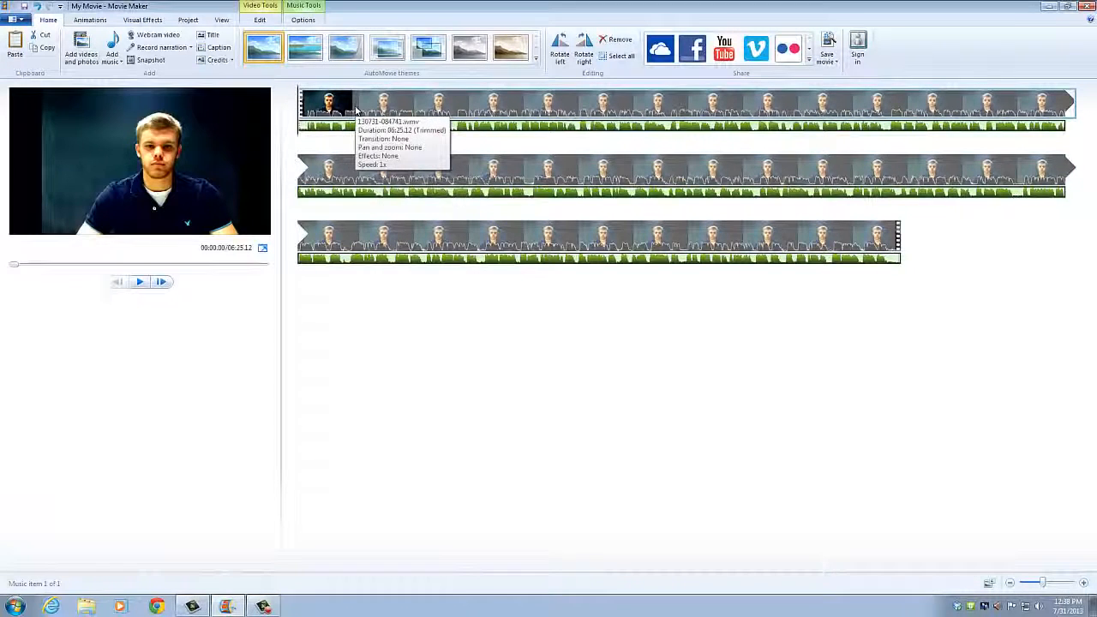
click(329, 107)
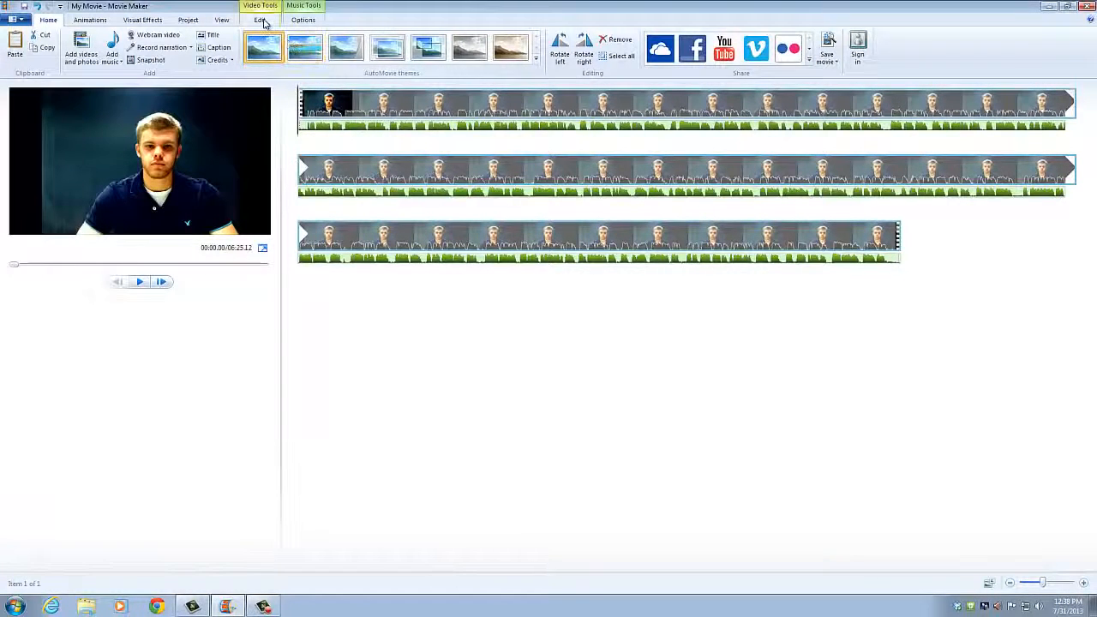
Step: Lower the original video clip's sound volume
click(263, 20)
click(14, 47)
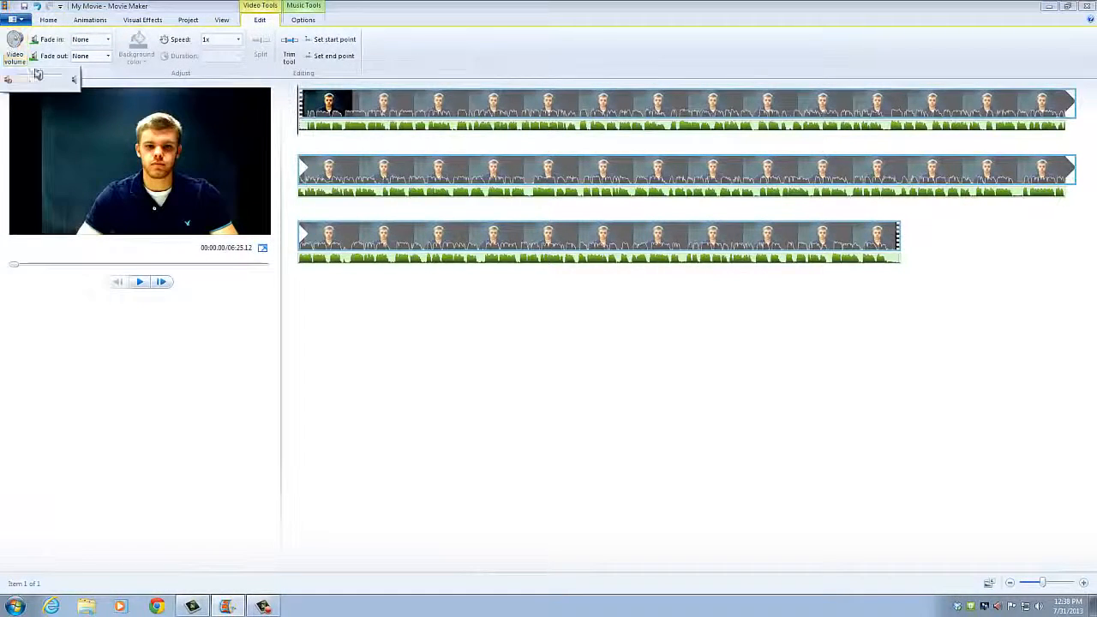
drag(41, 79, 20, 79)
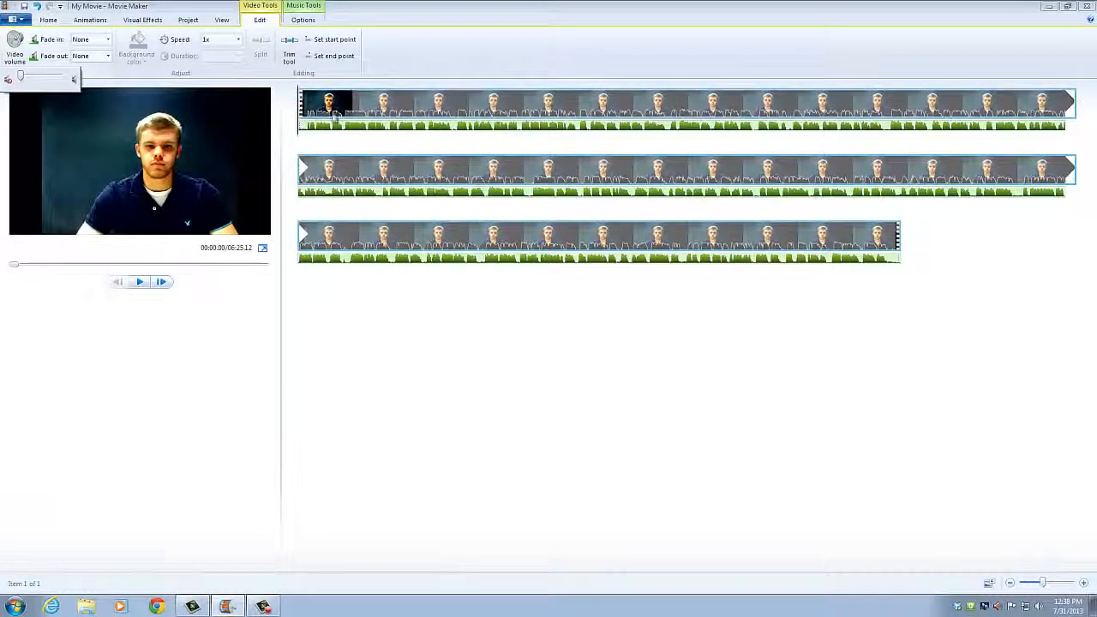
click(345, 313)
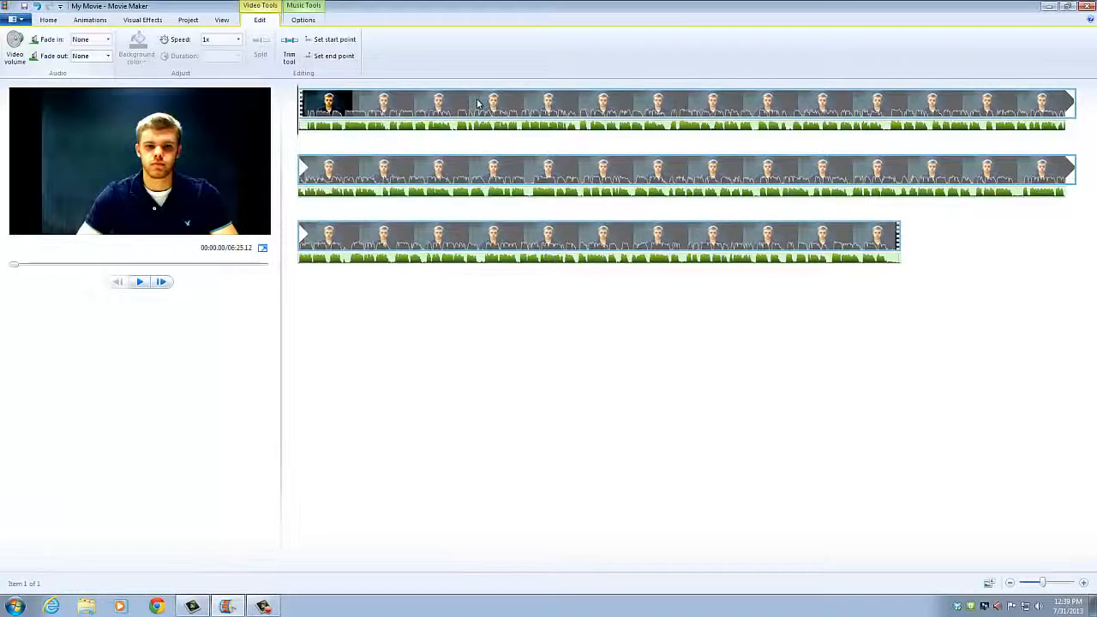
Step: Position the playhead at 05:16.13 in the last clip using scrubbing and playback
click(300, 114)
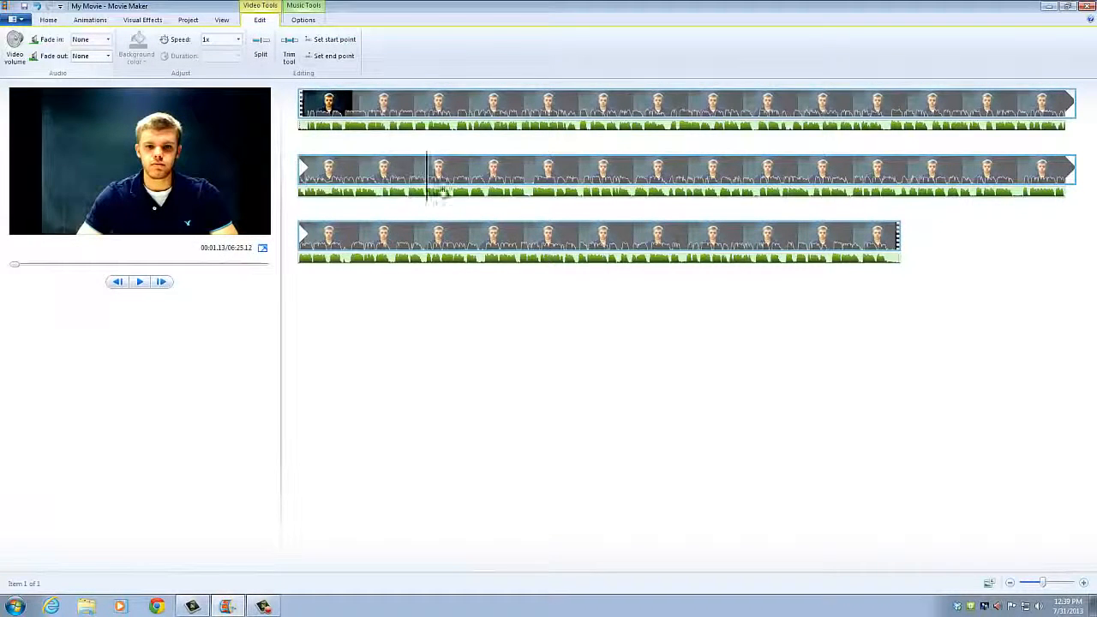
click(460, 230)
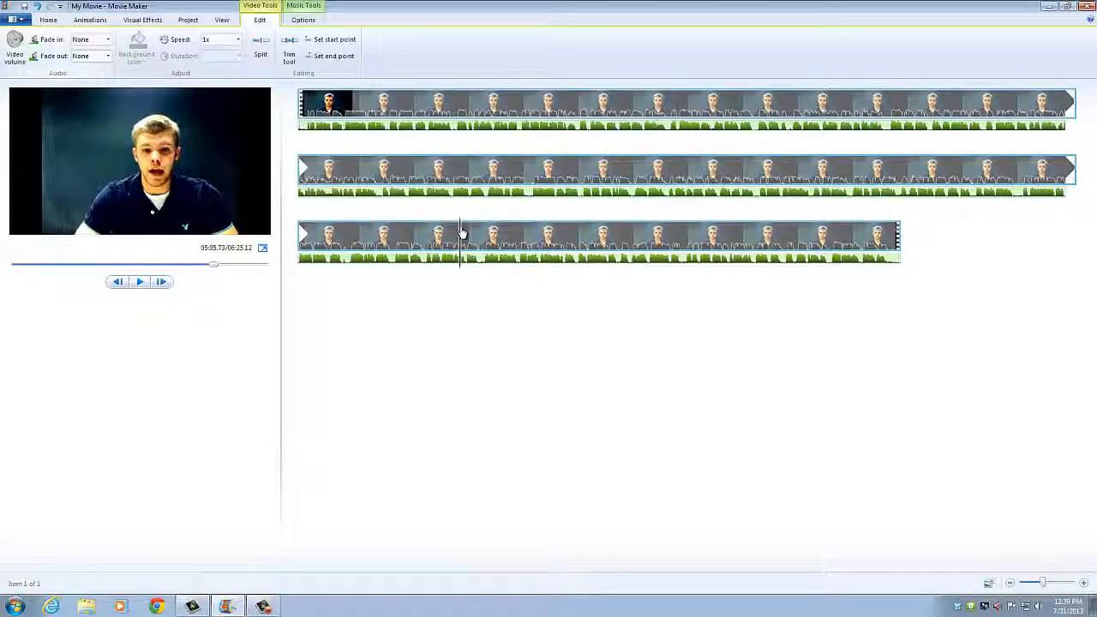
drag(468, 233, 486, 233)
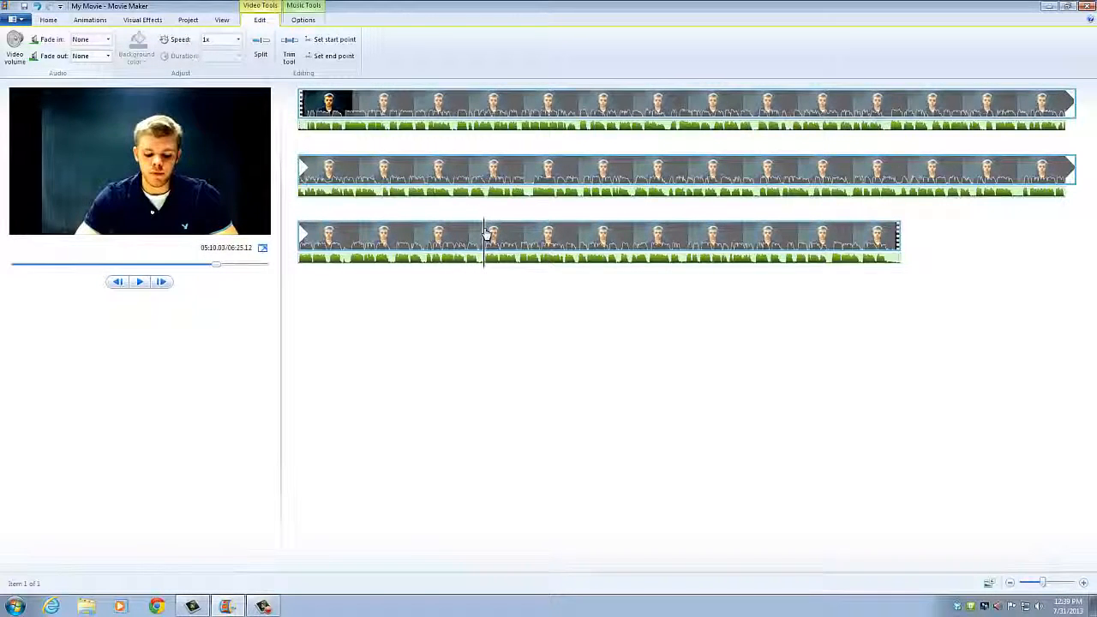
click(140, 282)
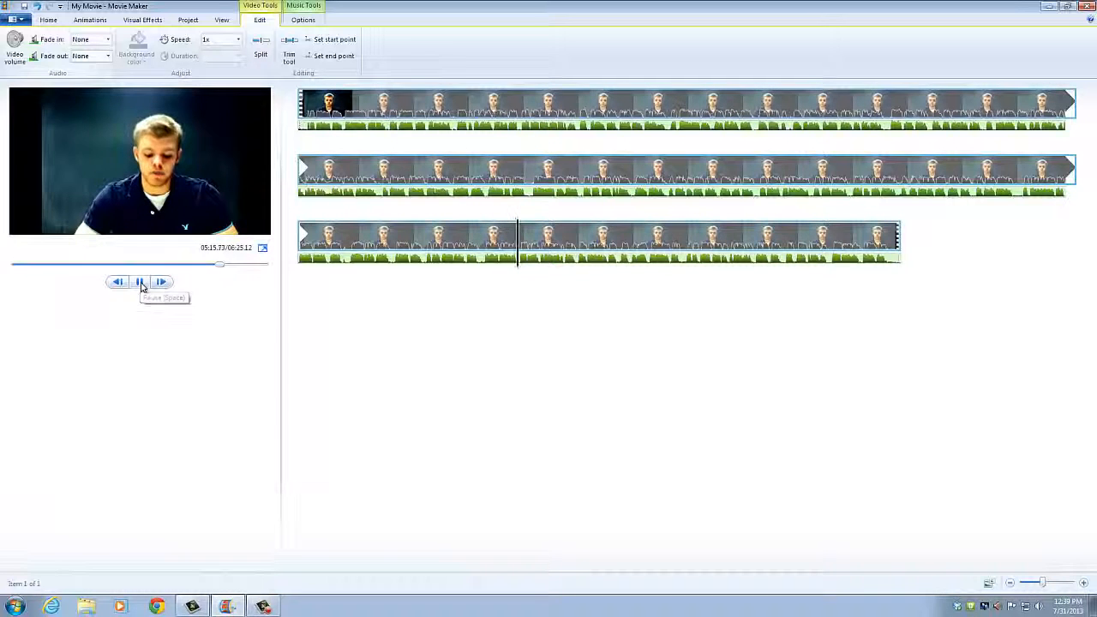
click(148, 286)
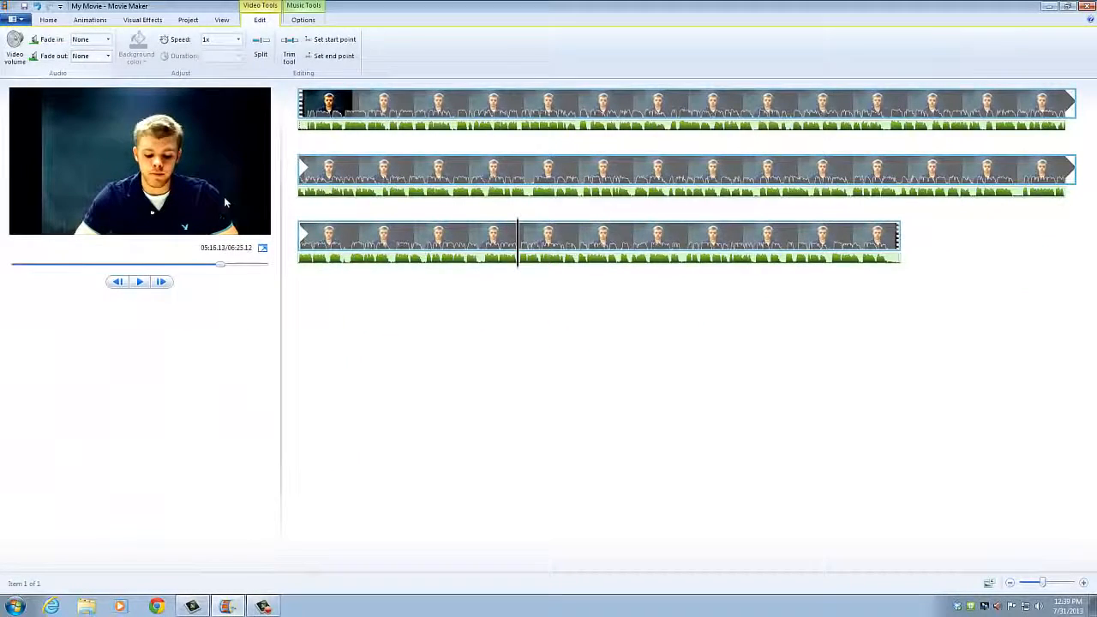
Step: Split the last clip at 05:16.13 and play ahead to 05:26.87
click(263, 54)
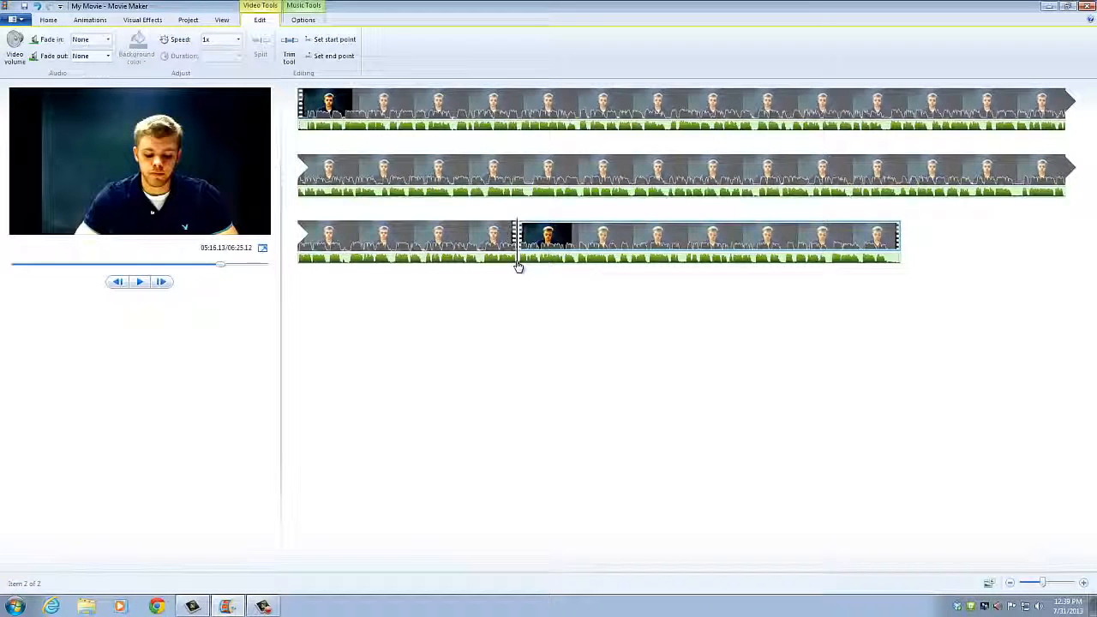
drag(518, 267, 549, 266)
click(140, 282)
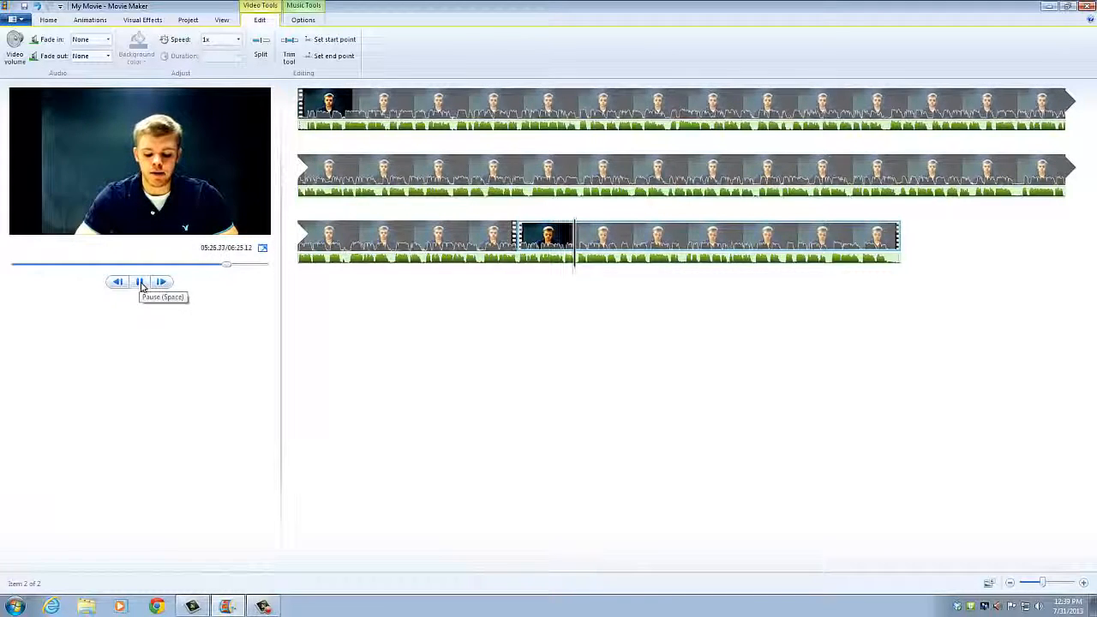
click(142, 287)
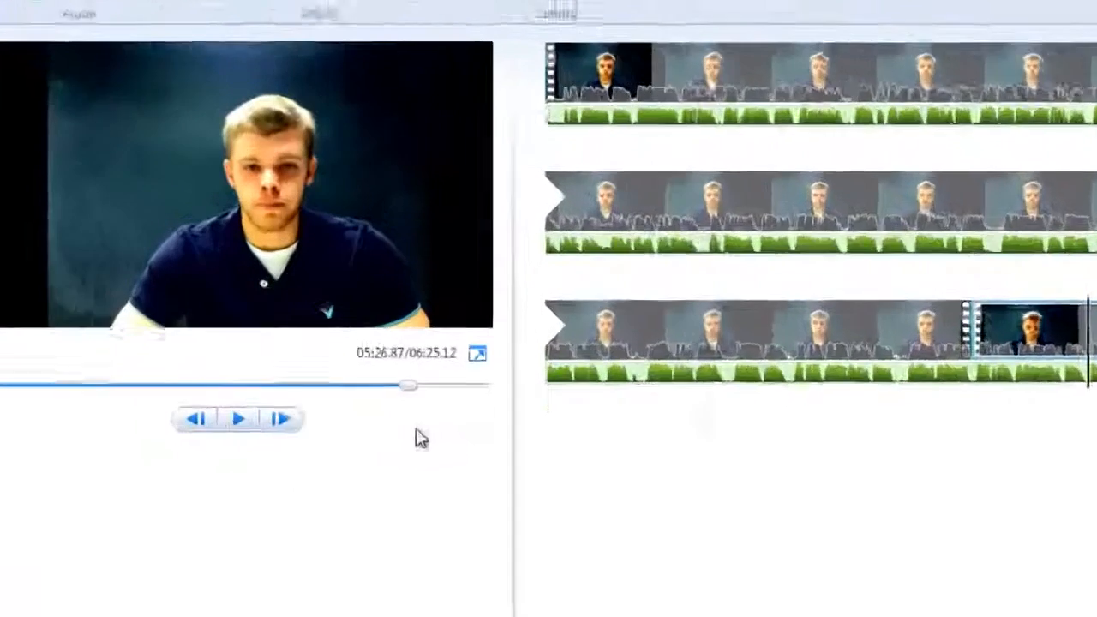
key(Delete)
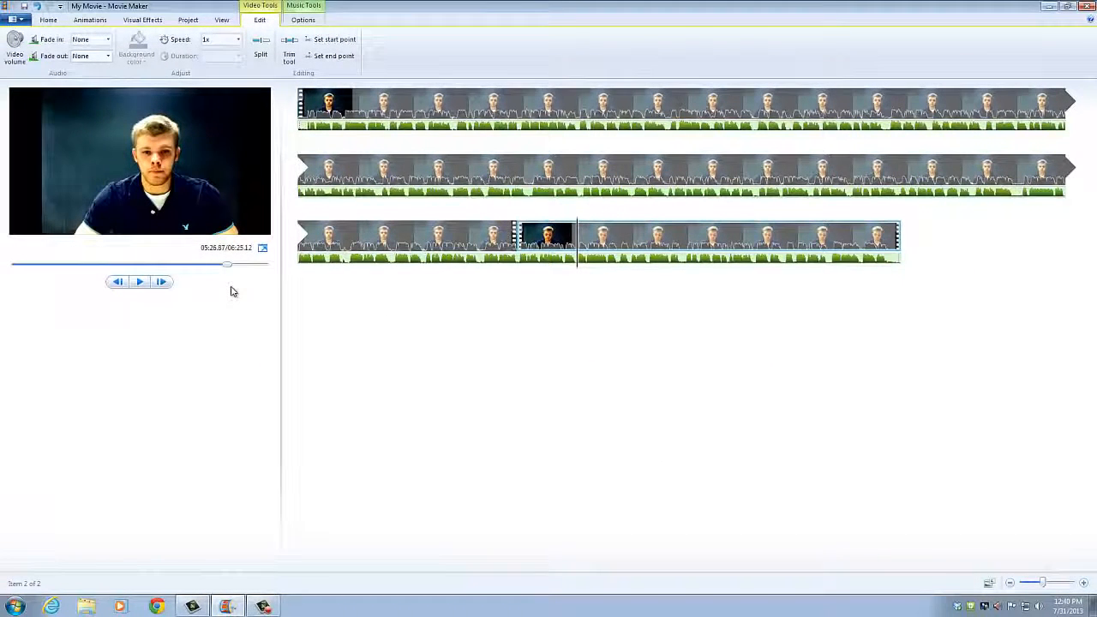
Step: Split again at 05:26.87 and delete the 10.73-second middle piece
click(264, 47)
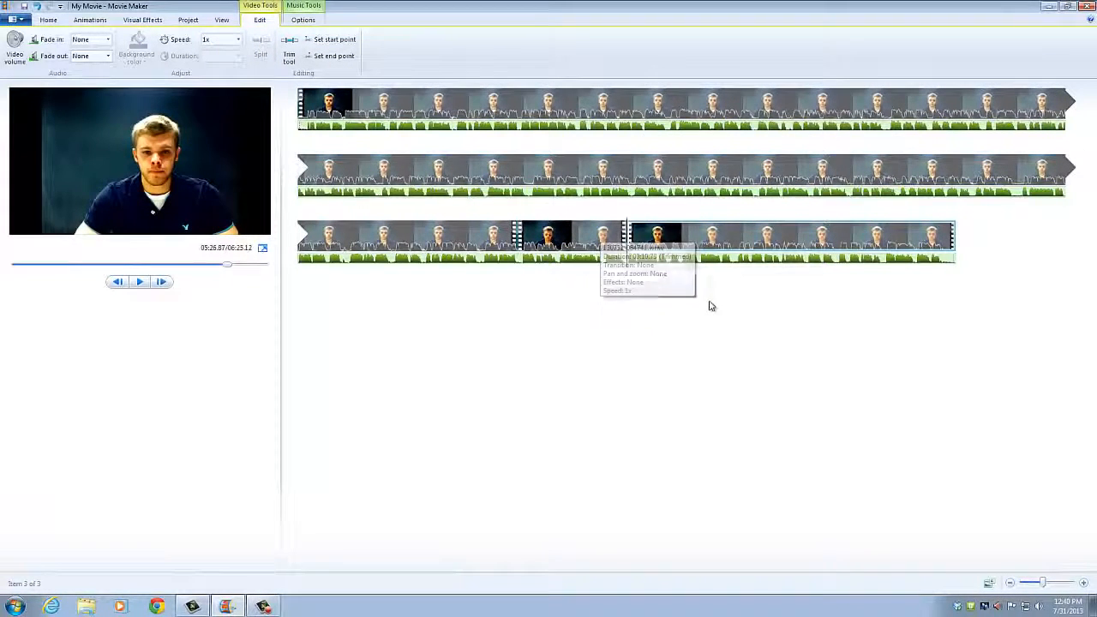
click(574, 244)
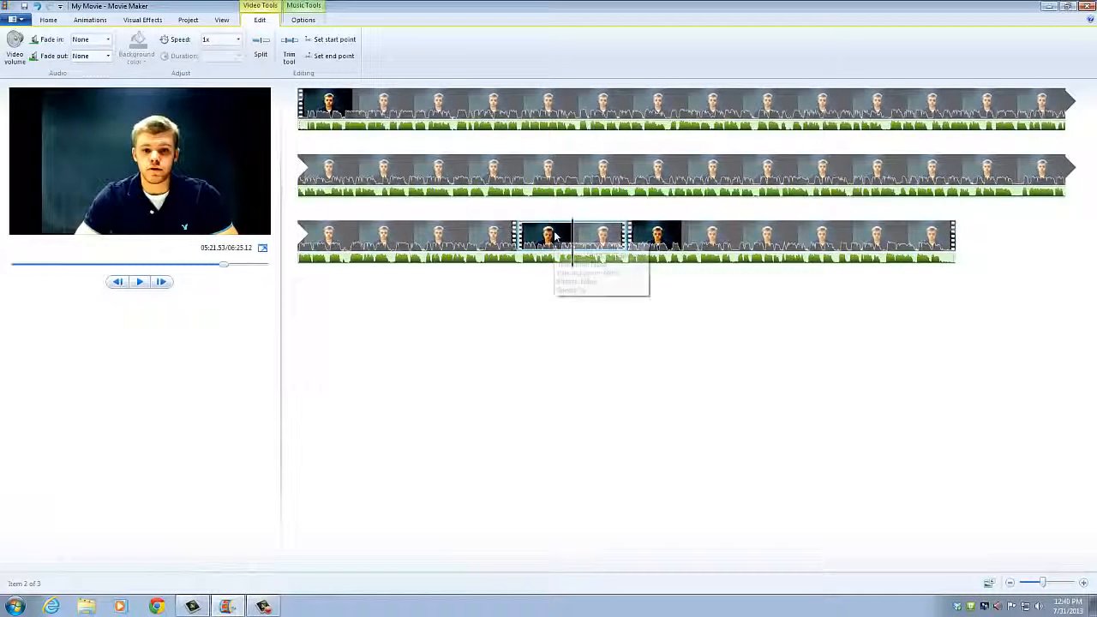
key(Delete)
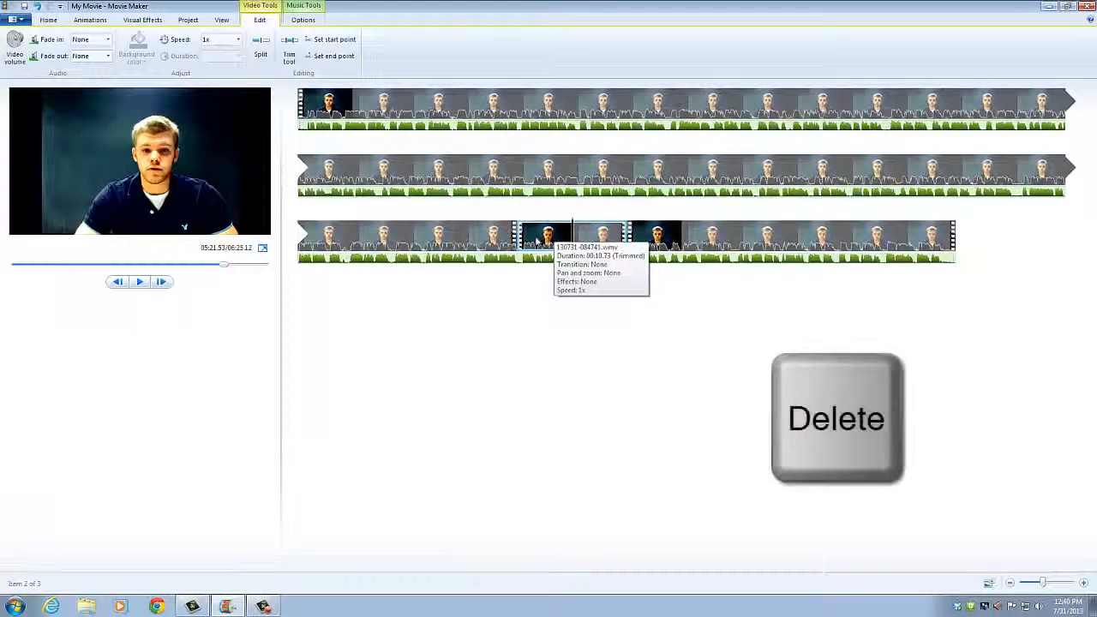
key(Delete)
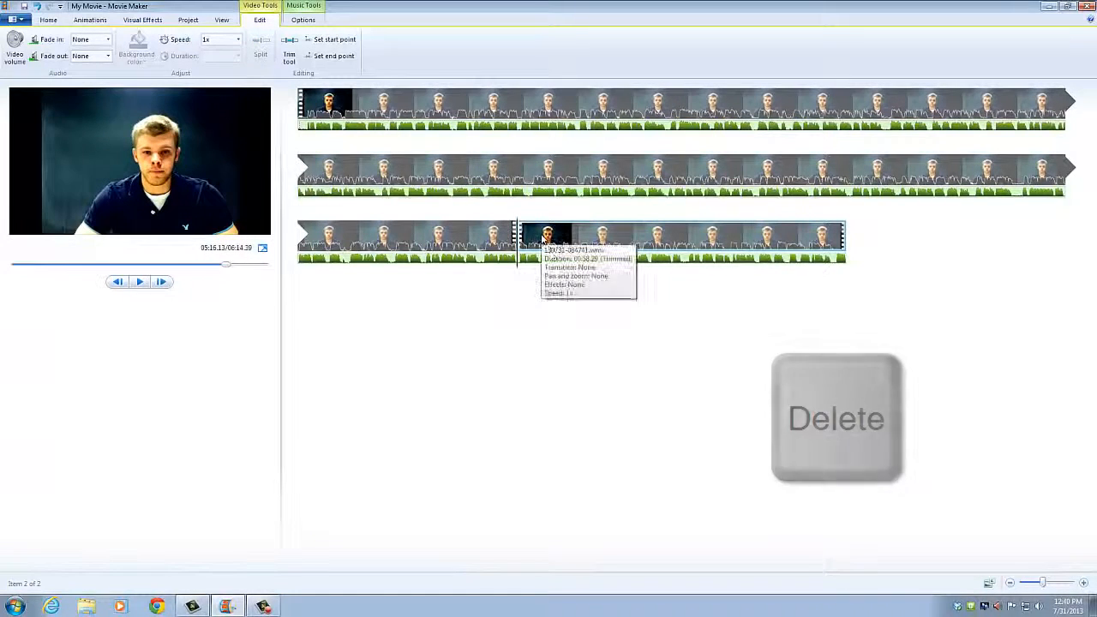
click(52, 21)
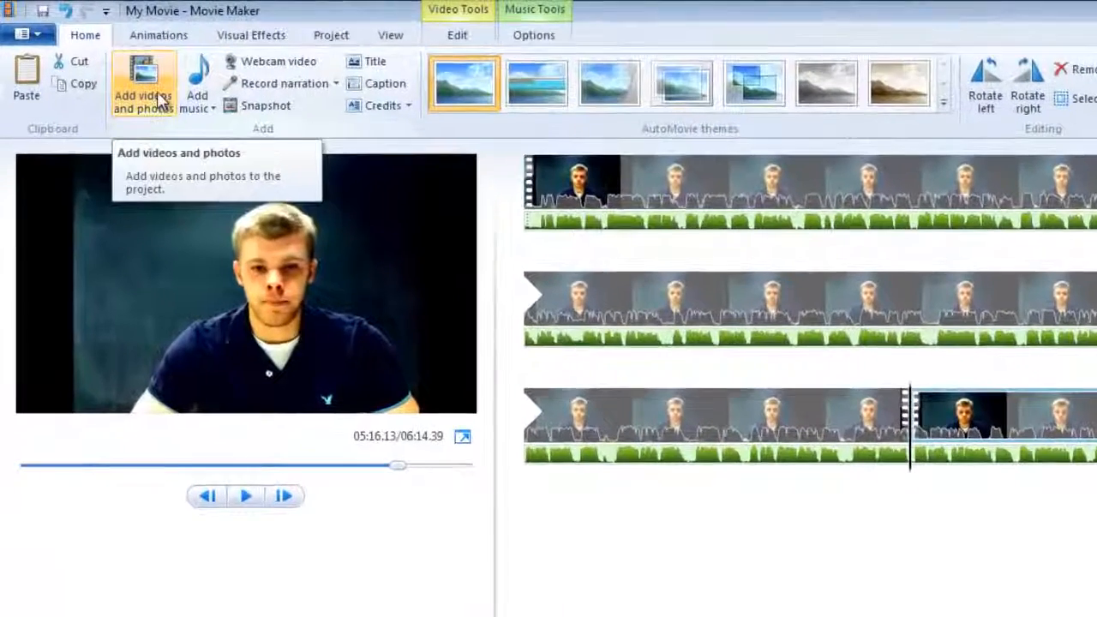
Step: Add HD_douglasSA2.jpg from the Pictures library to the end of the movie
click(159, 100)
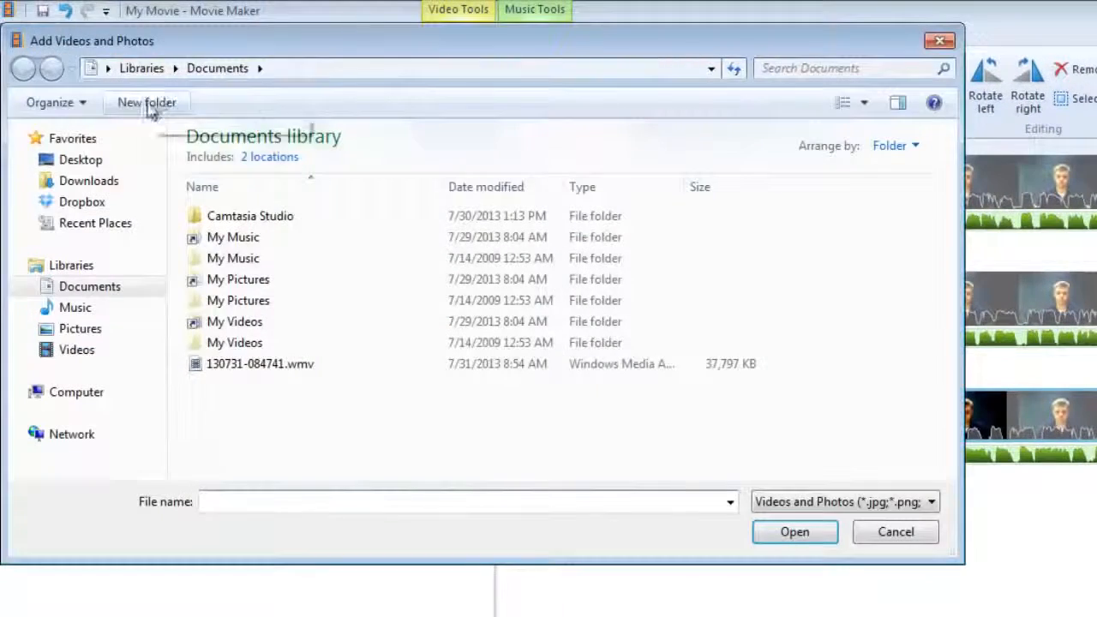
click(88, 334)
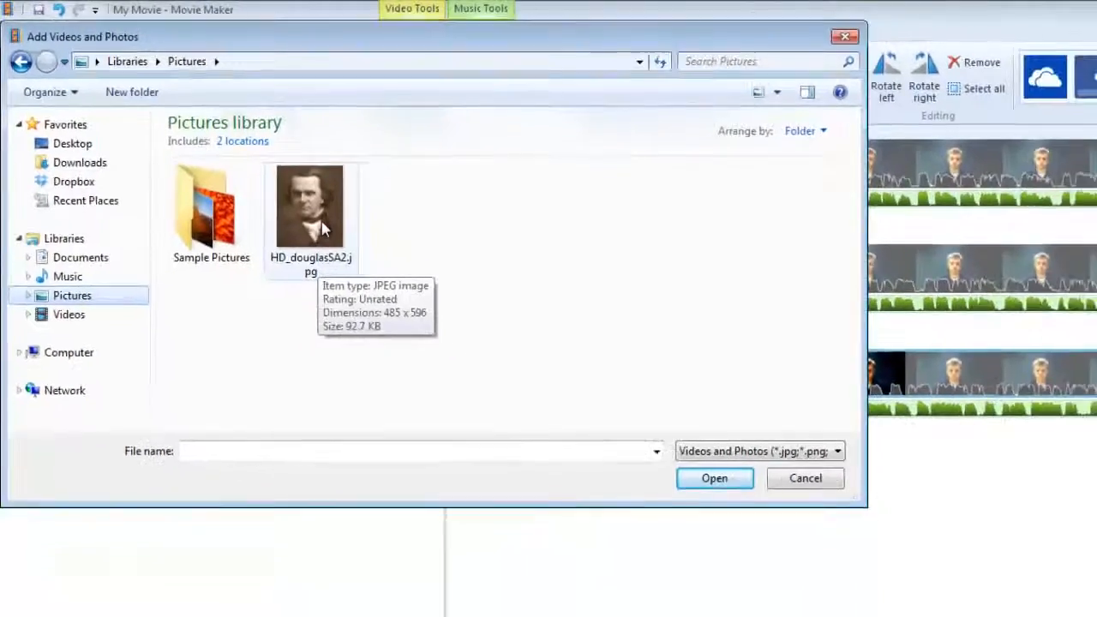
double_click(370, 238)
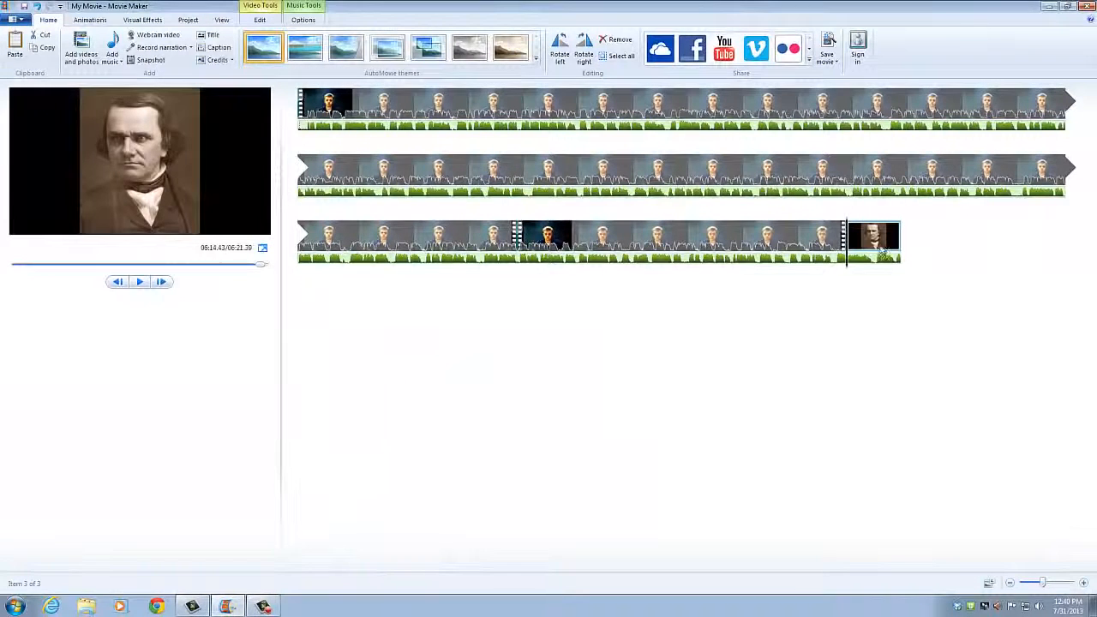
Step: Drag the HD_douglasSA2.jpg photo into the 05:16.13 cut between the last clip's pieces
drag(866, 245, 517, 247)
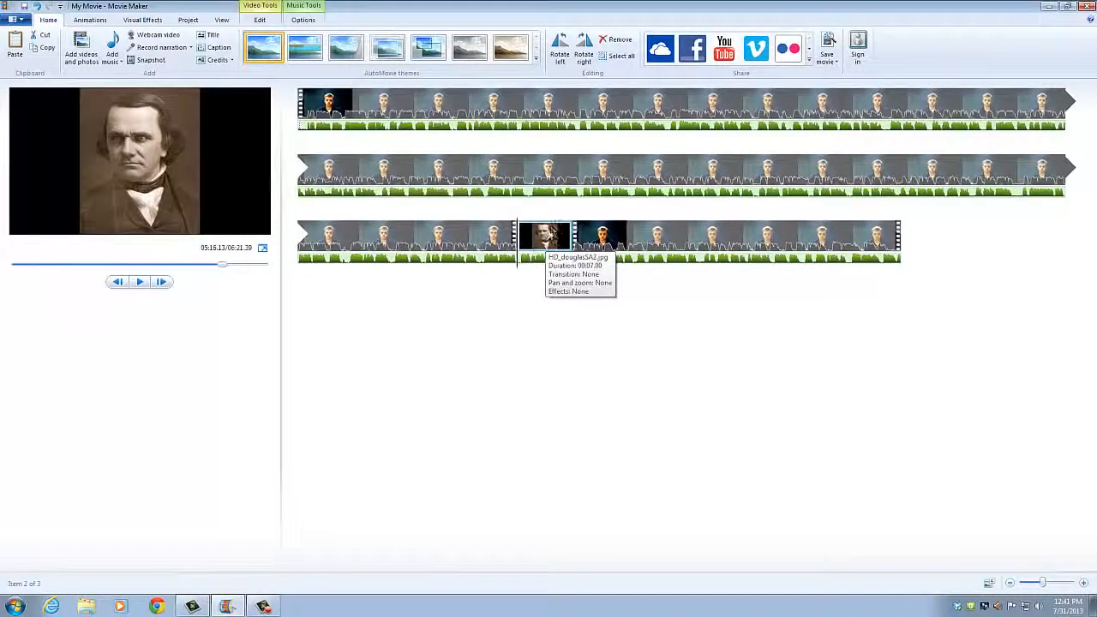
Step: Change the photo's duration from 7.00 to 10.75 seconds
double_click(546, 239)
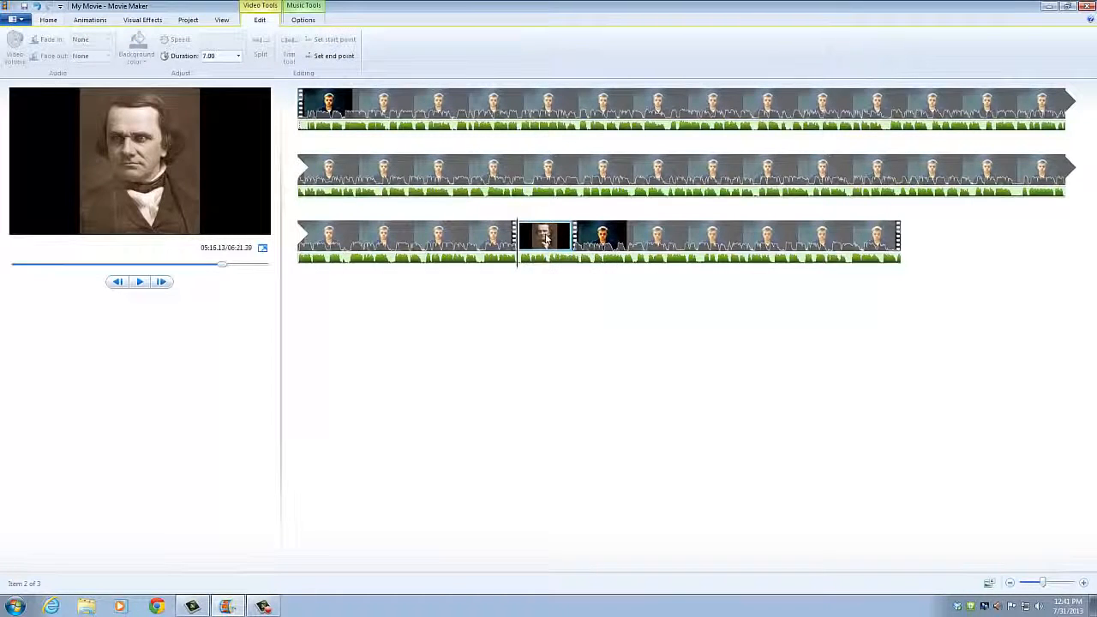
click(222, 57)
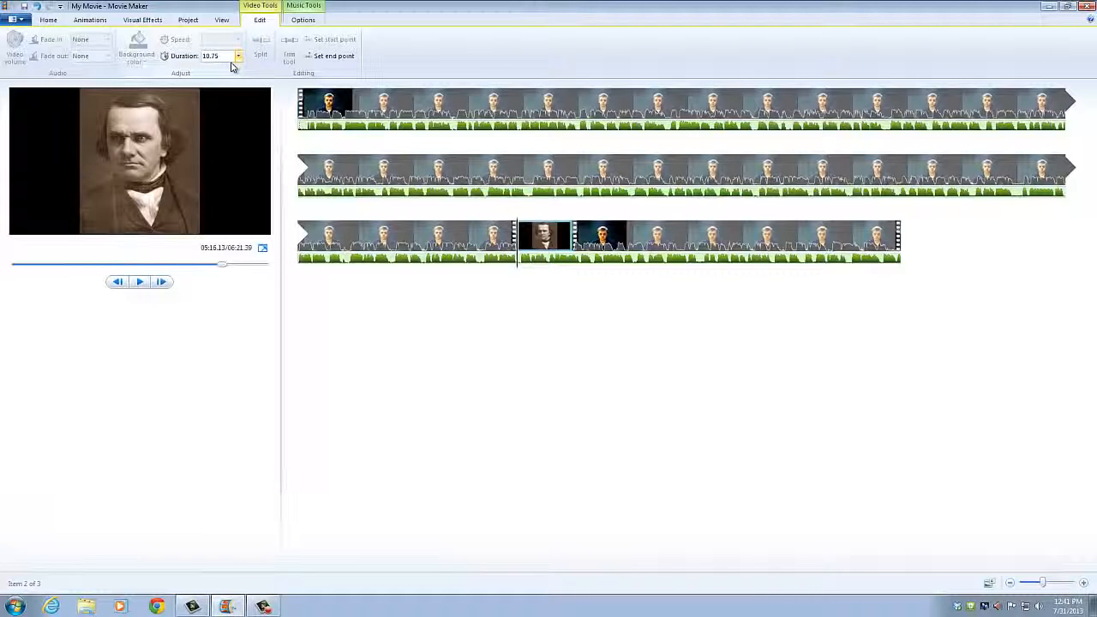
key(Return)
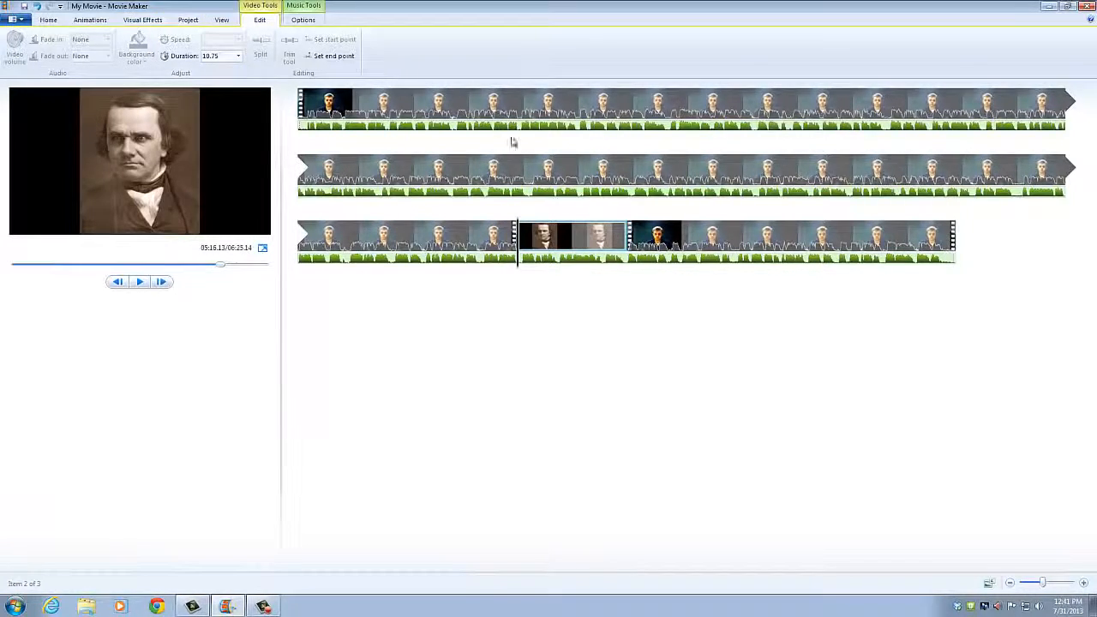
click(513, 261)
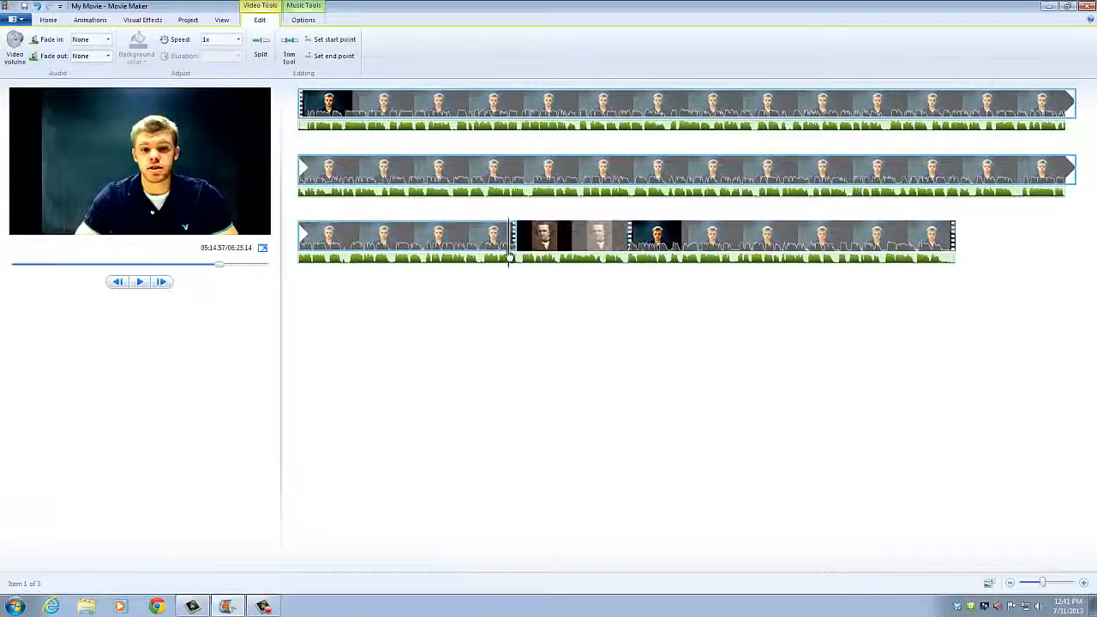
Step: Play back the inserted photo section, then select the first clip near its start
click(582, 254)
click(609, 253)
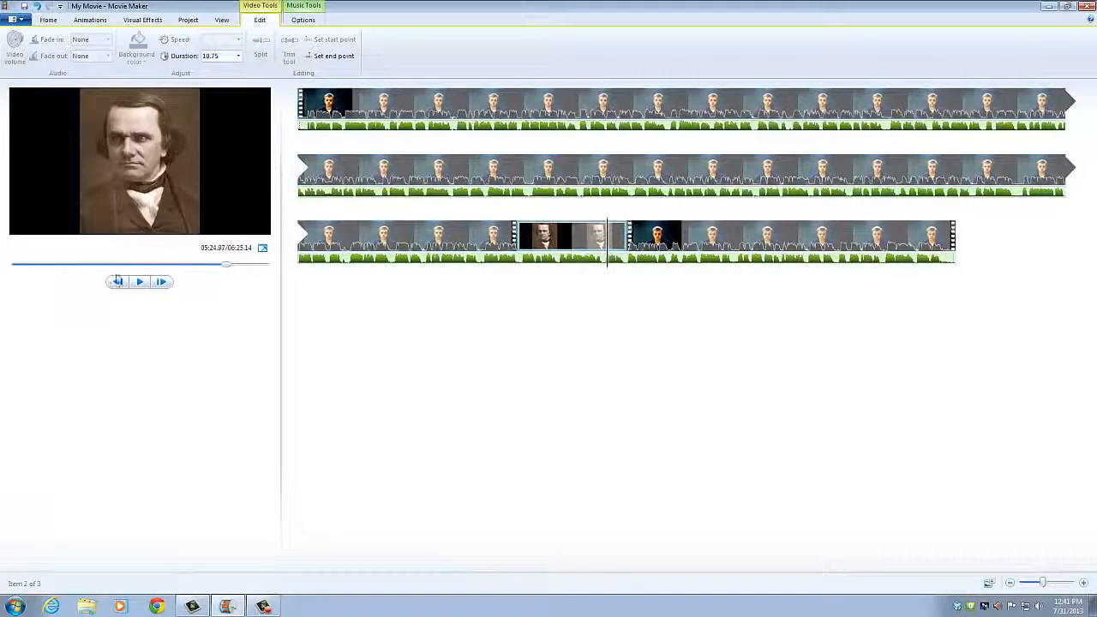
click(141, 283)
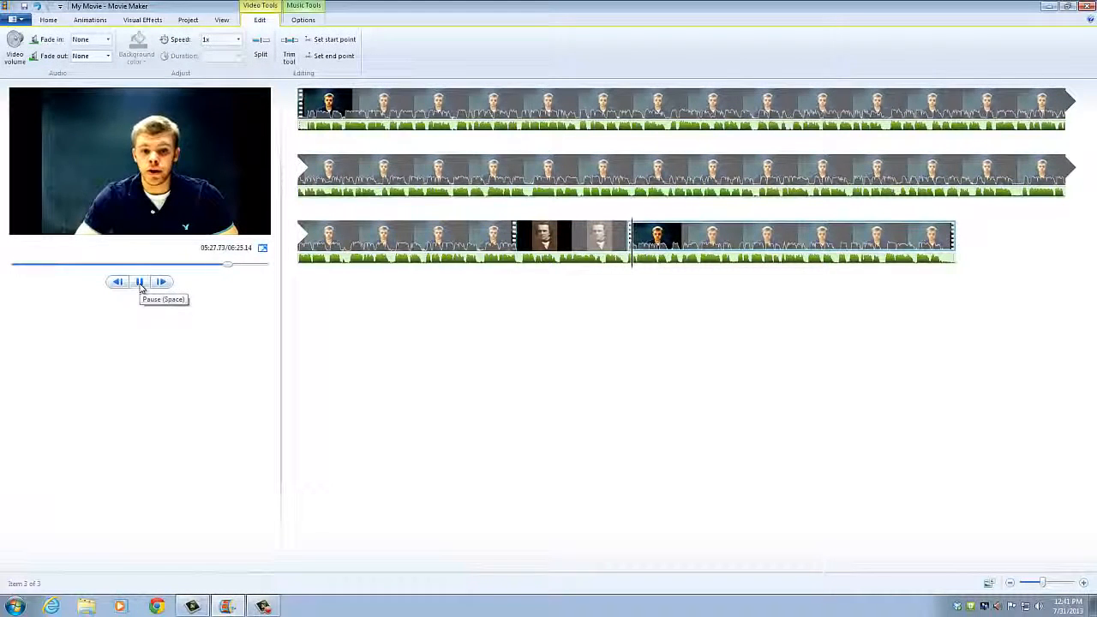
click(140, 282)
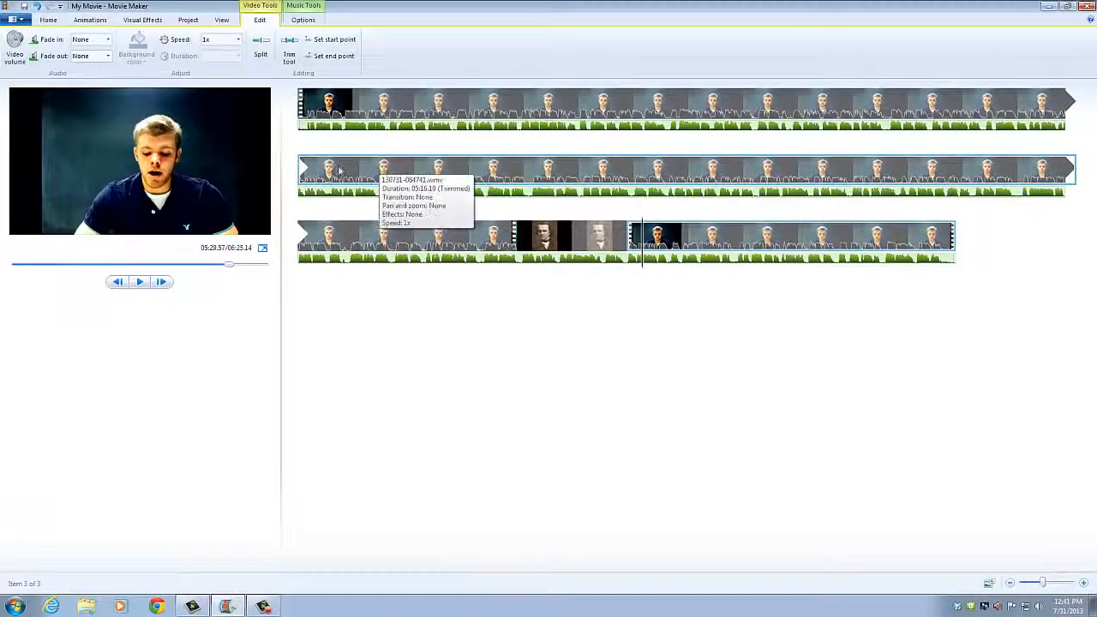
click(378, 106)
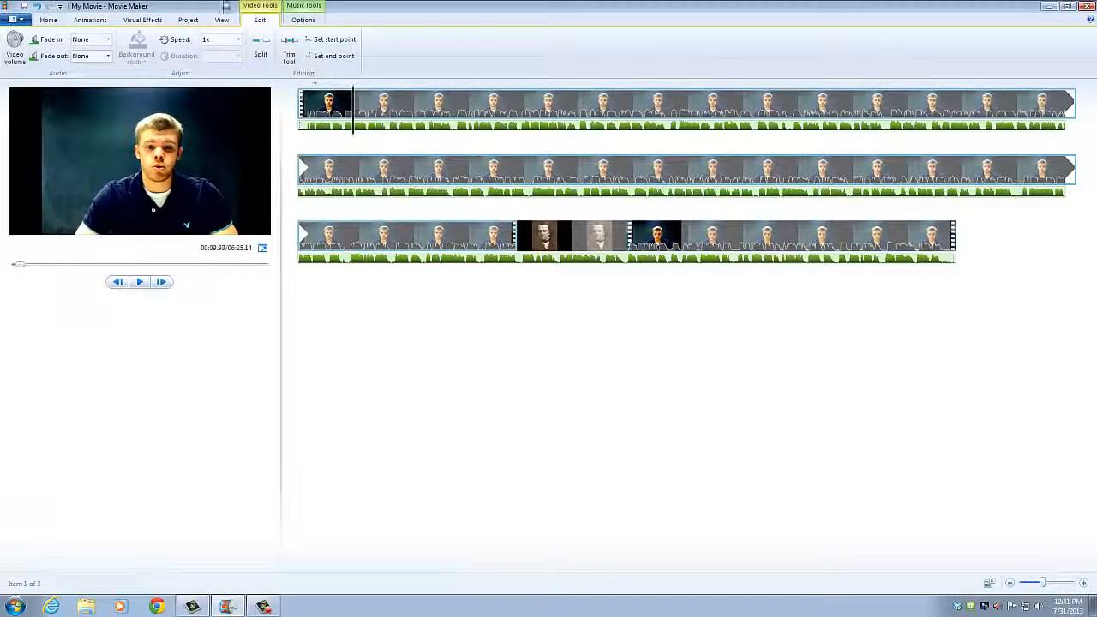
click(49, 20)
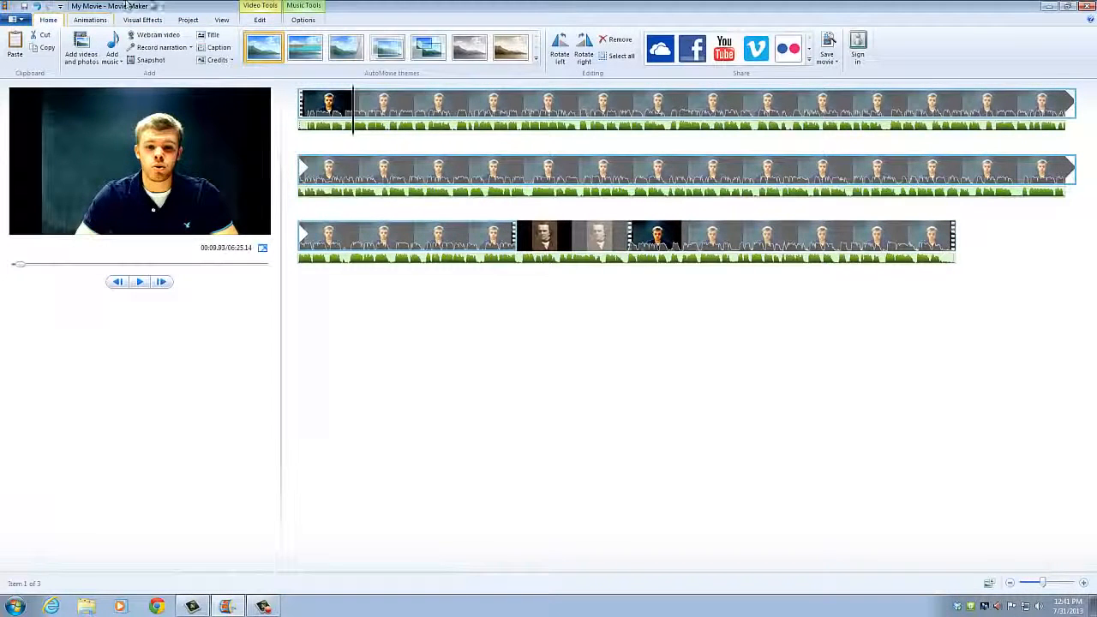
Step: Add a caption at 34.22s and move its box to the video's top-left corner
click(218, 48)
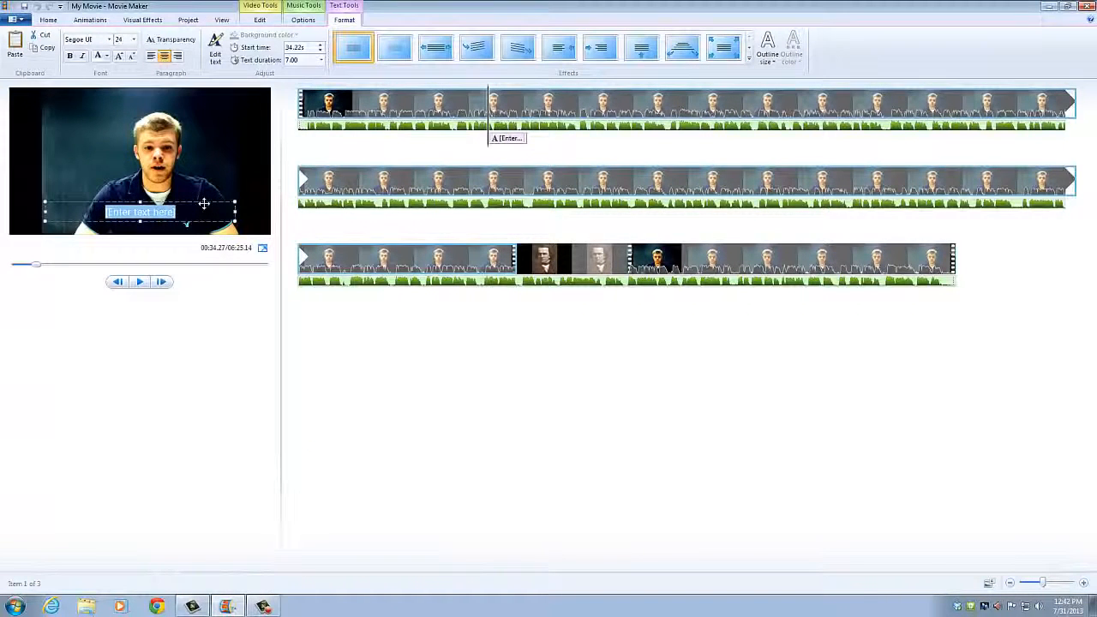
drag(203, 204, 117, 86)
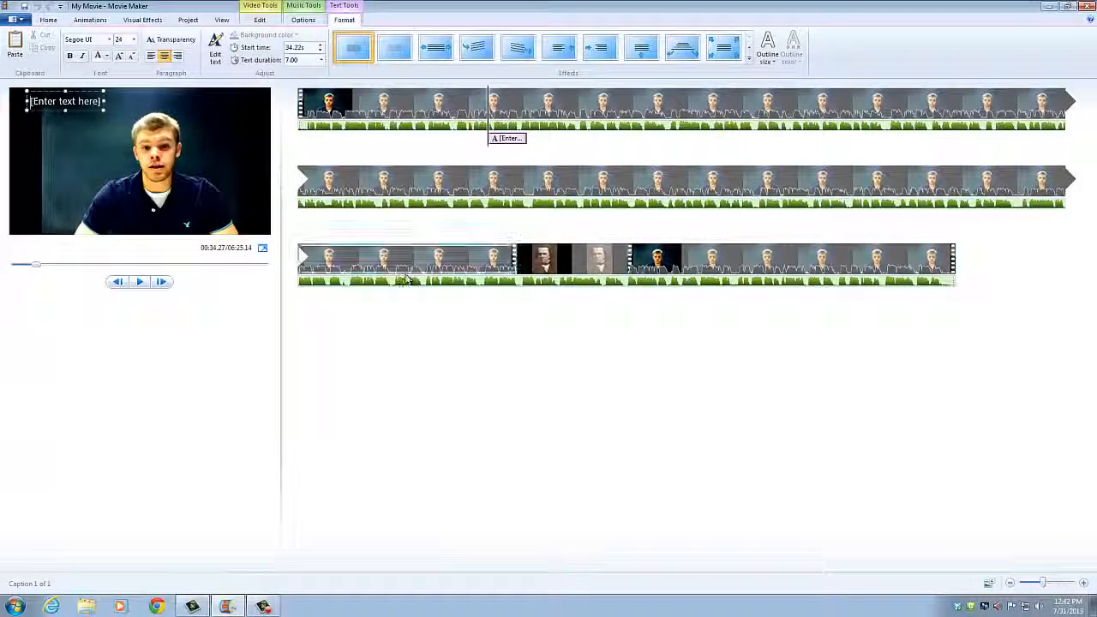
click(152, 20)
click(187, 19)
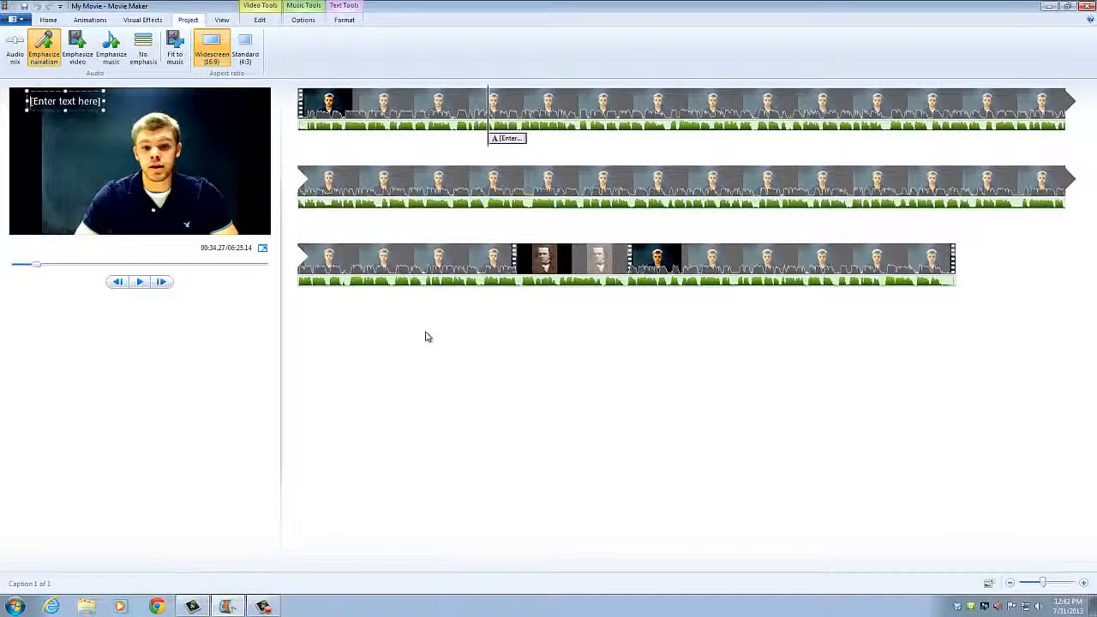
Step: Deselect the caption and show the Save movie presets in the File menu
click(382, 325)
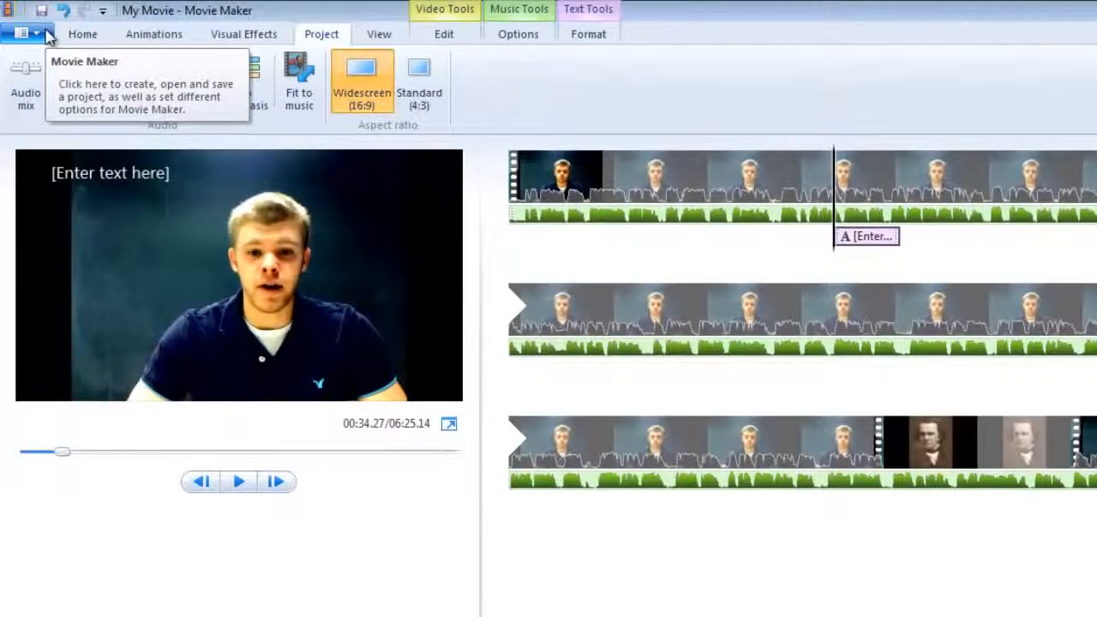
click(46, 34)
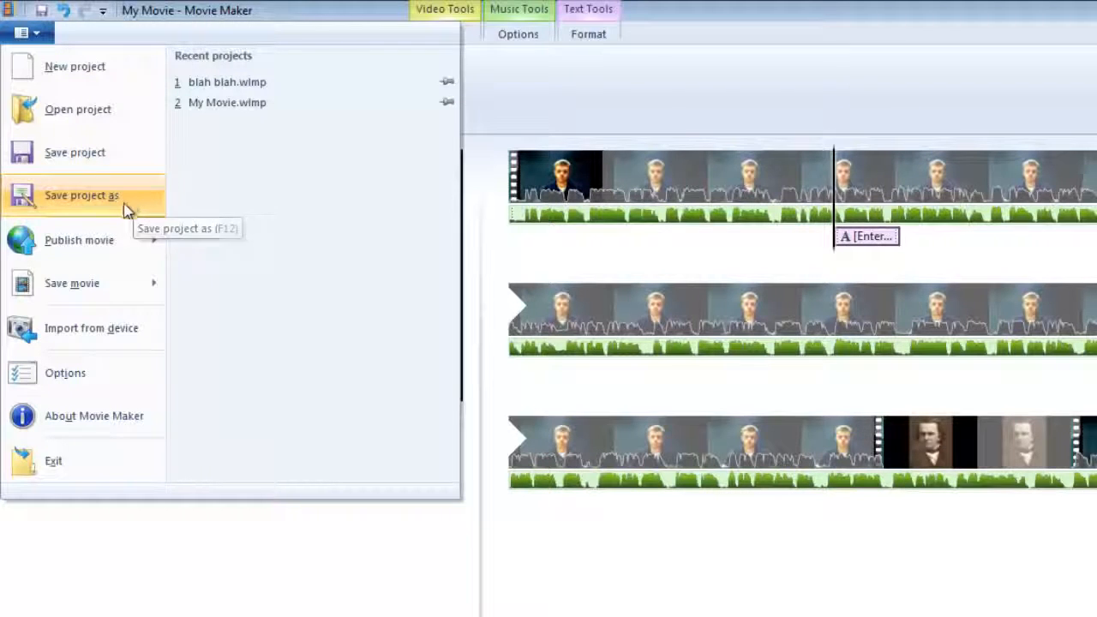
mouse_move(135, 298)
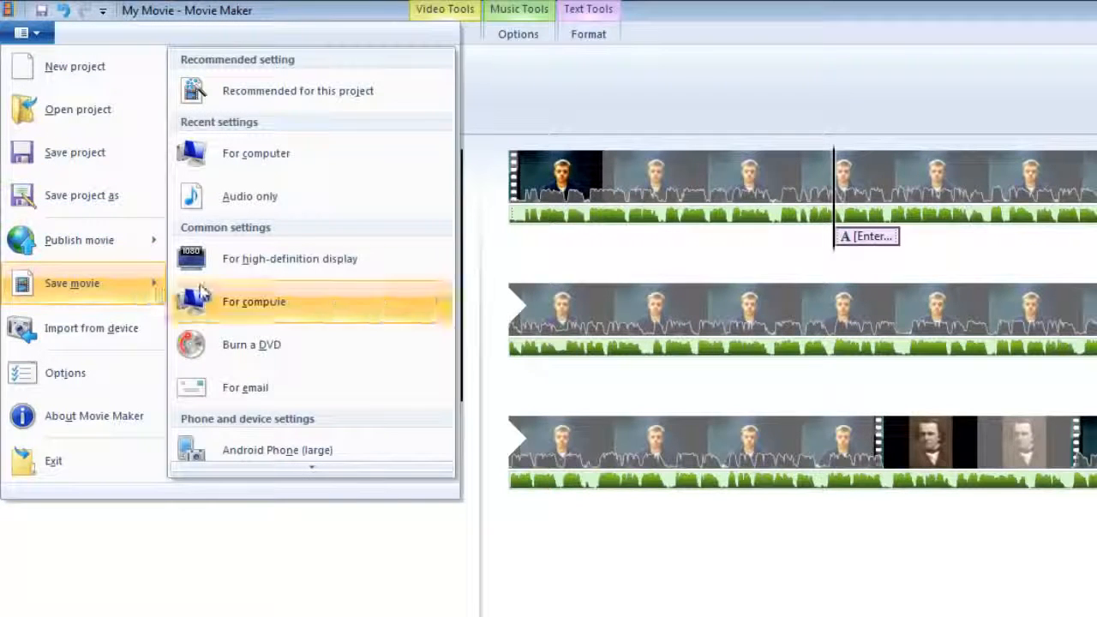
Step: Export the movie For computer as My Movie.wmv (Windows Media Video), overwriting the existing file
click(261, 305)
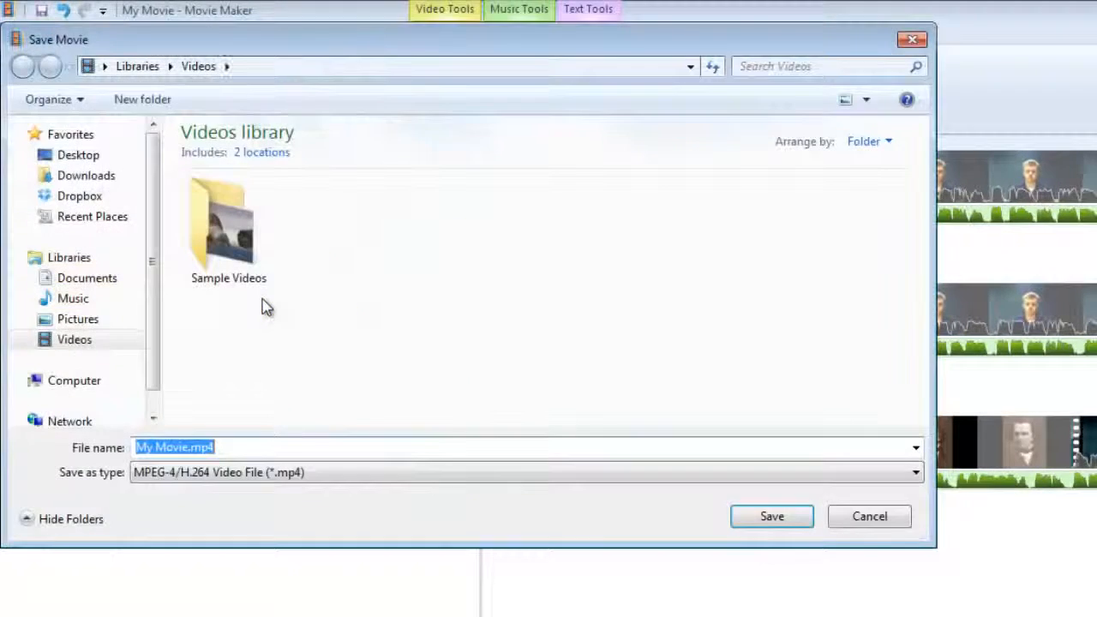
click(922, 473)
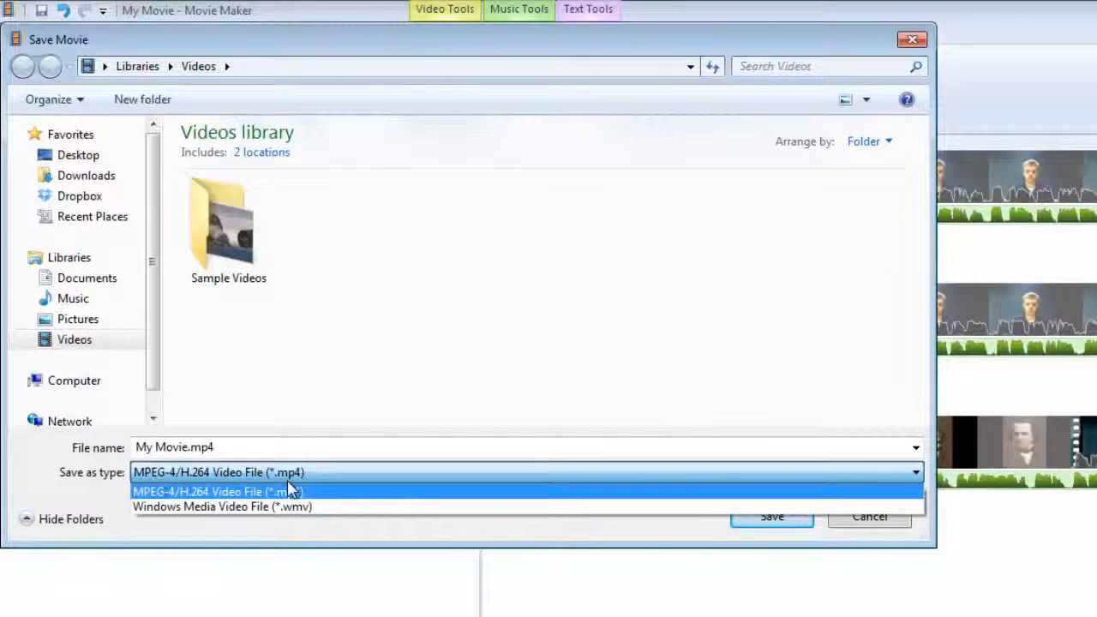
click(325, 507)
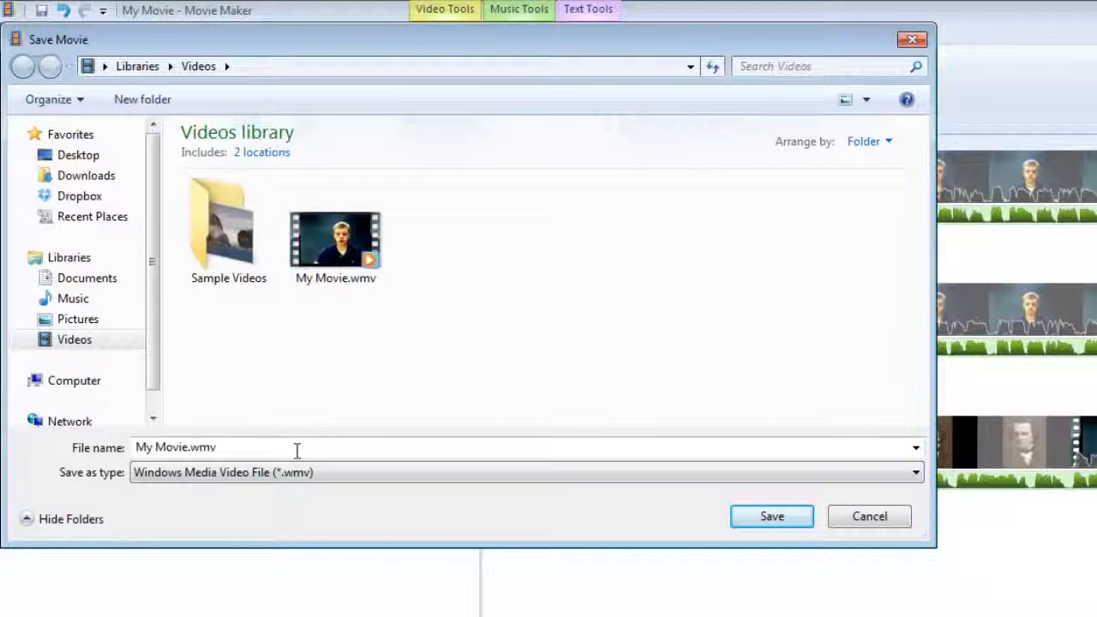
click(236, 446)
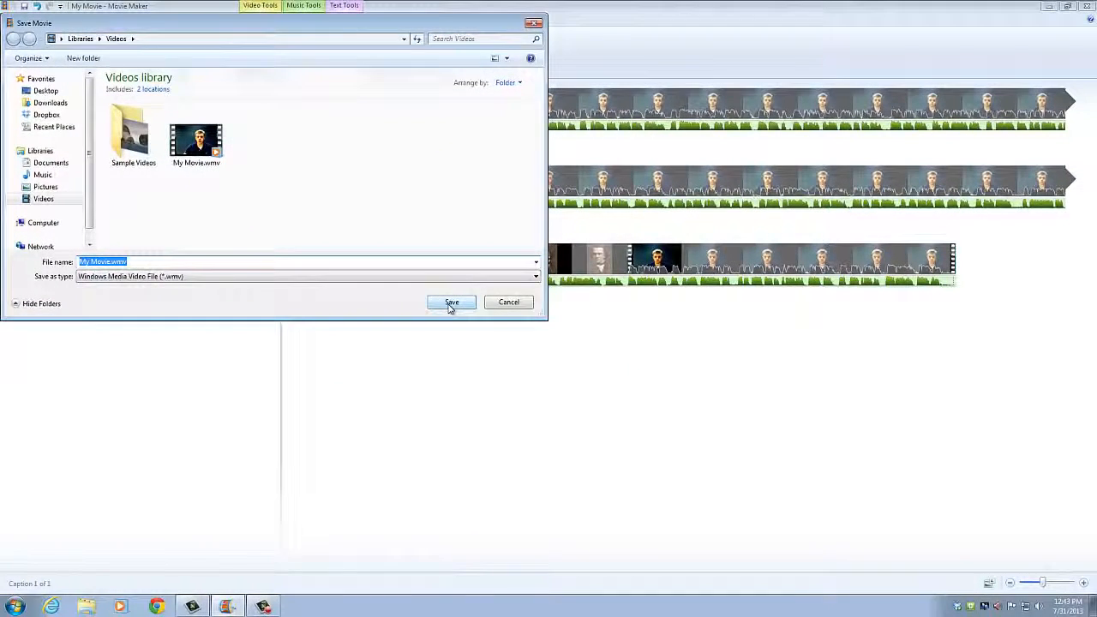
click(451, 303)
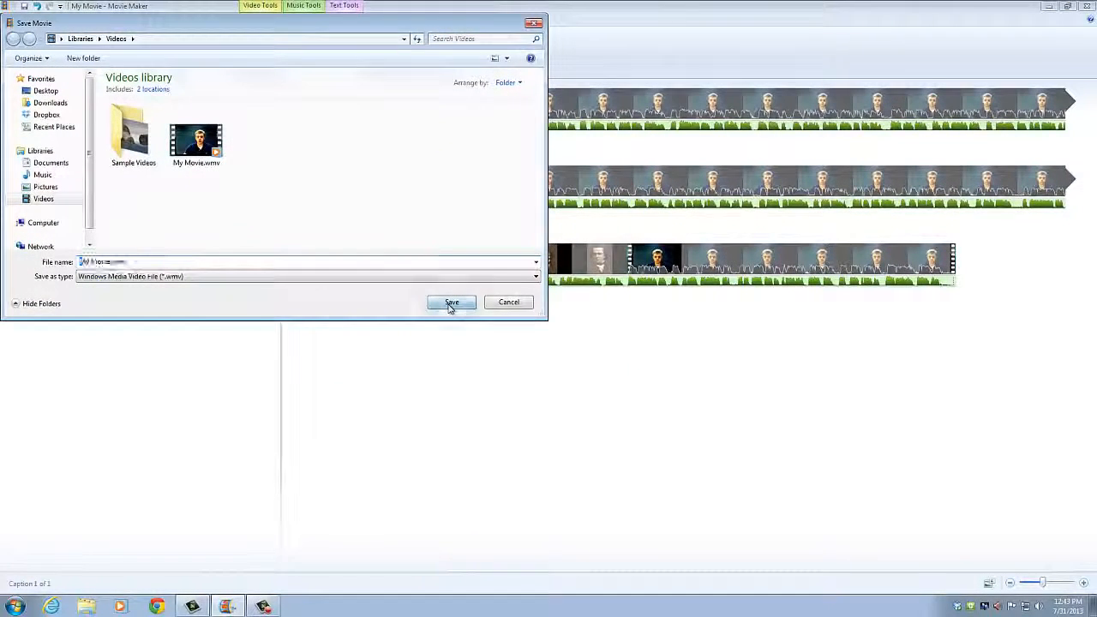
click(576, 304)
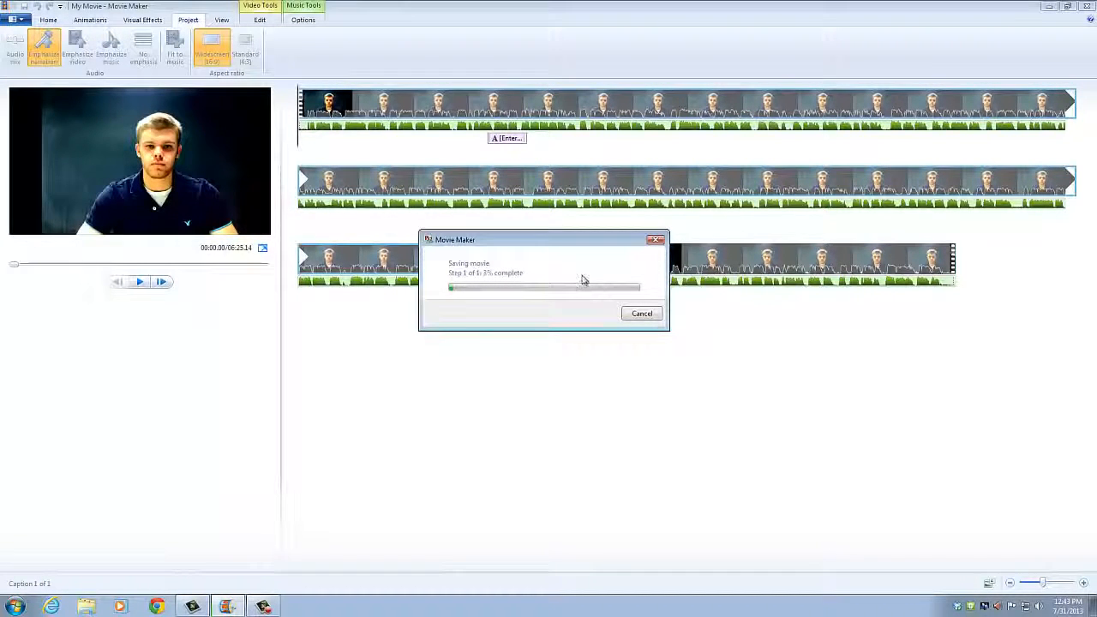
Step: Cancel the in-progress export of My Movie.wmv
click(656, 241)
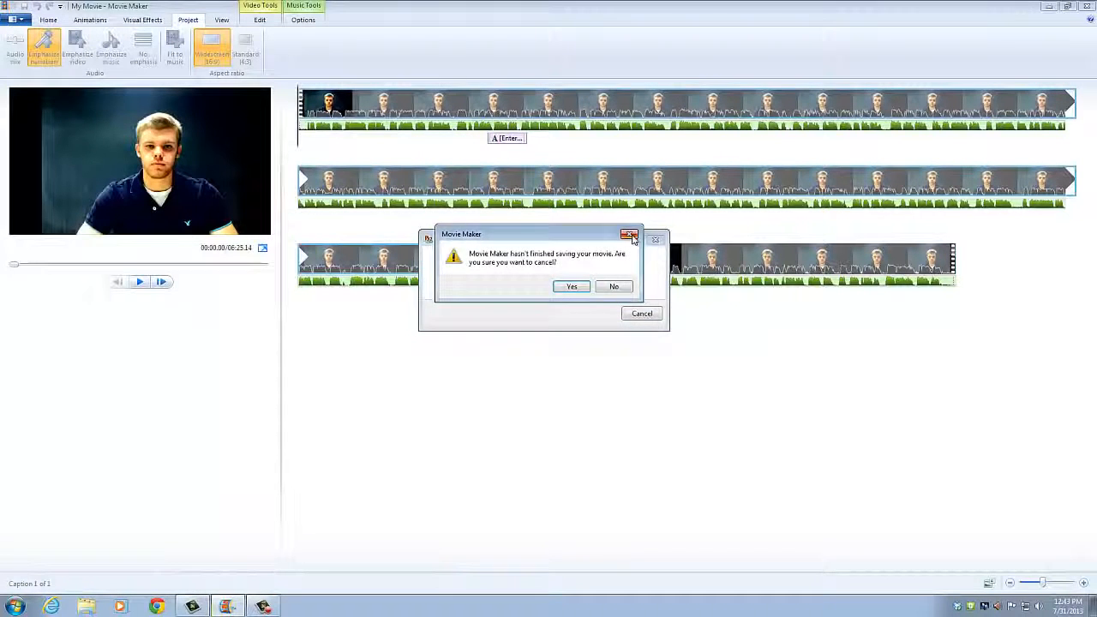
click(636, 235)
click(655, 240)
click(573, 287)
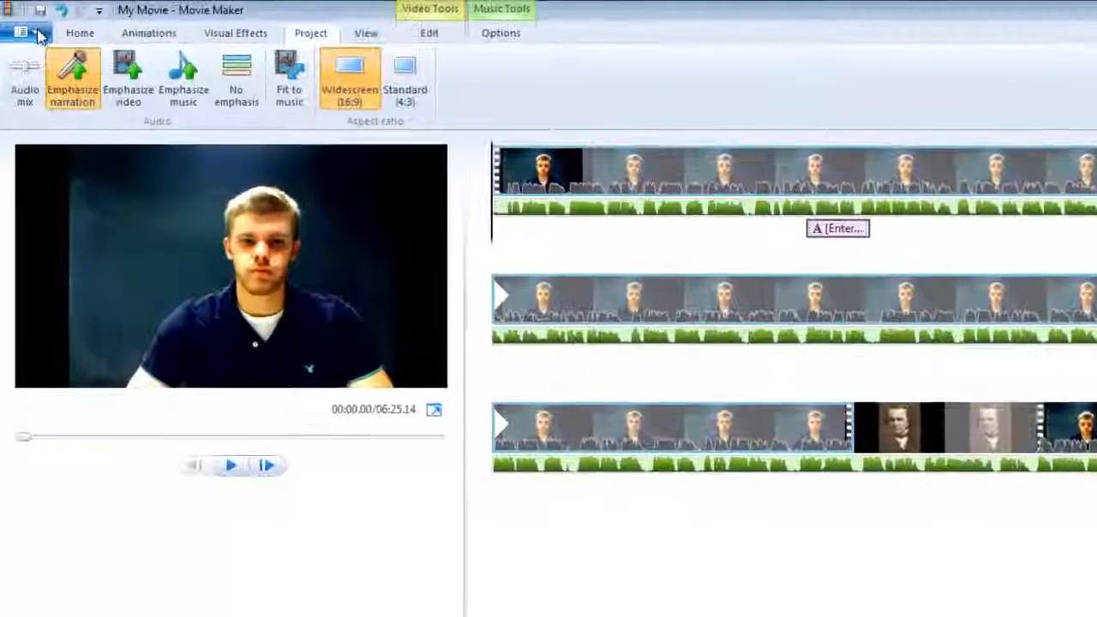
Step: Bring up the Save project as dialog, then close it without saving
click(38, 33)
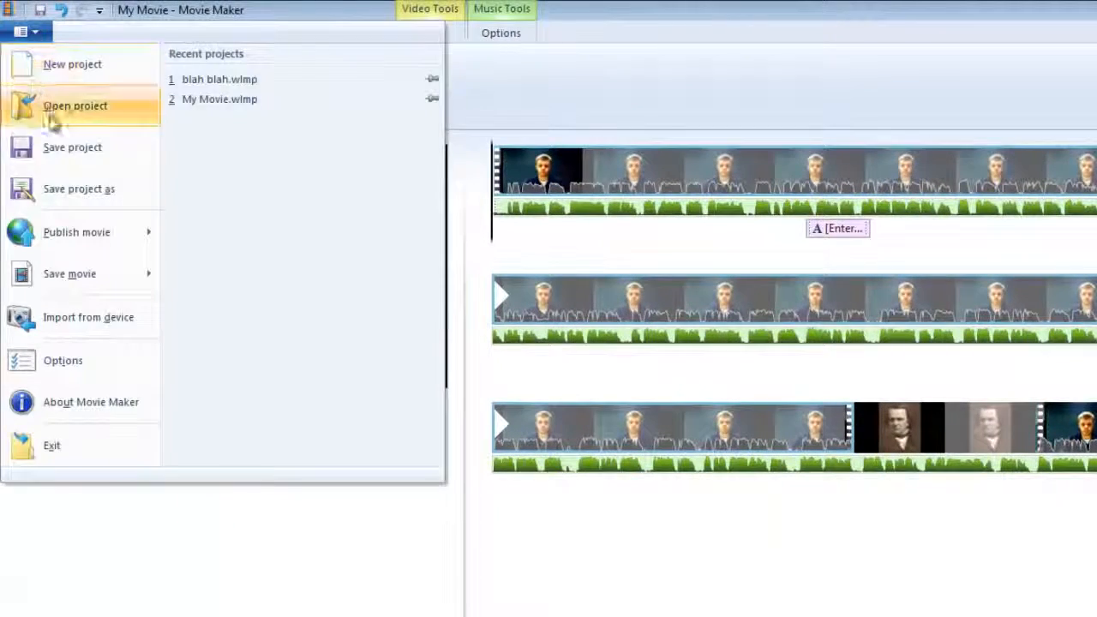
click(88, 190)
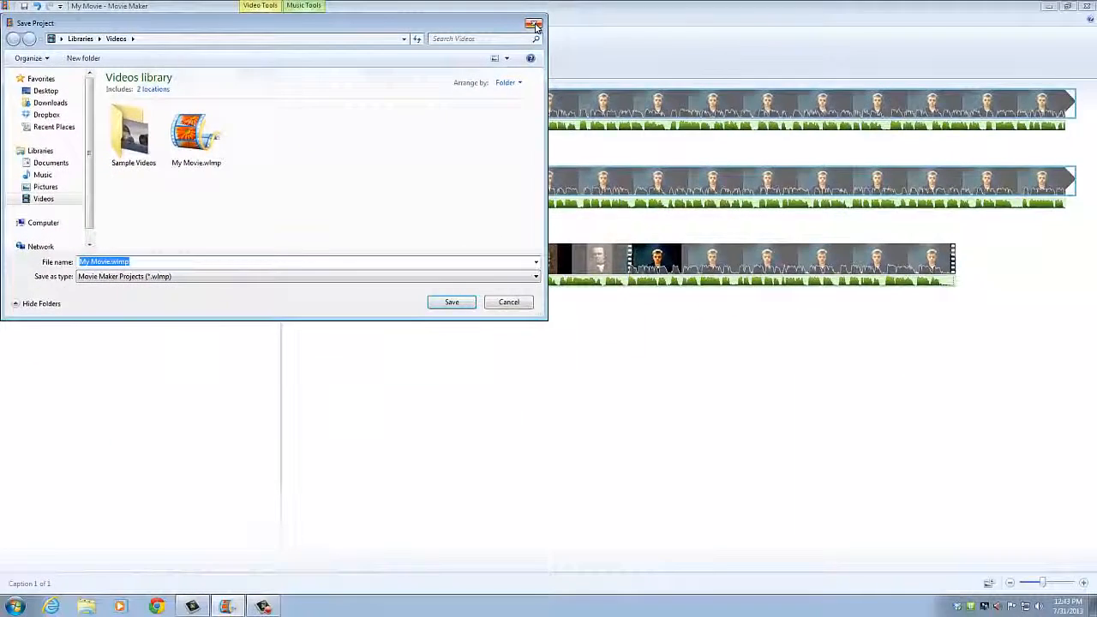
click(881, 38)
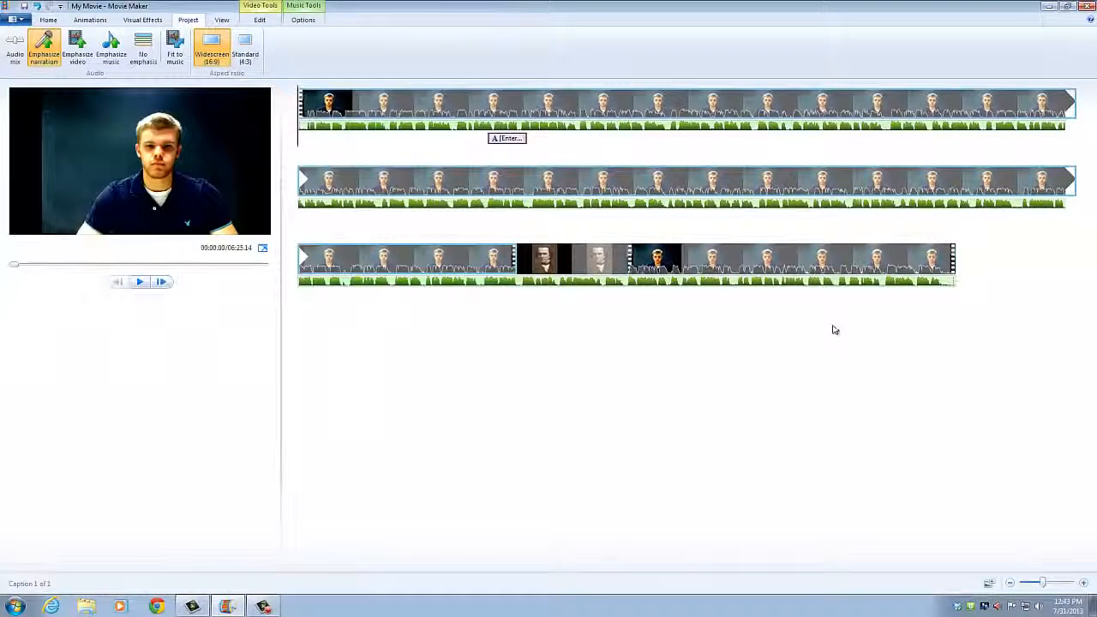